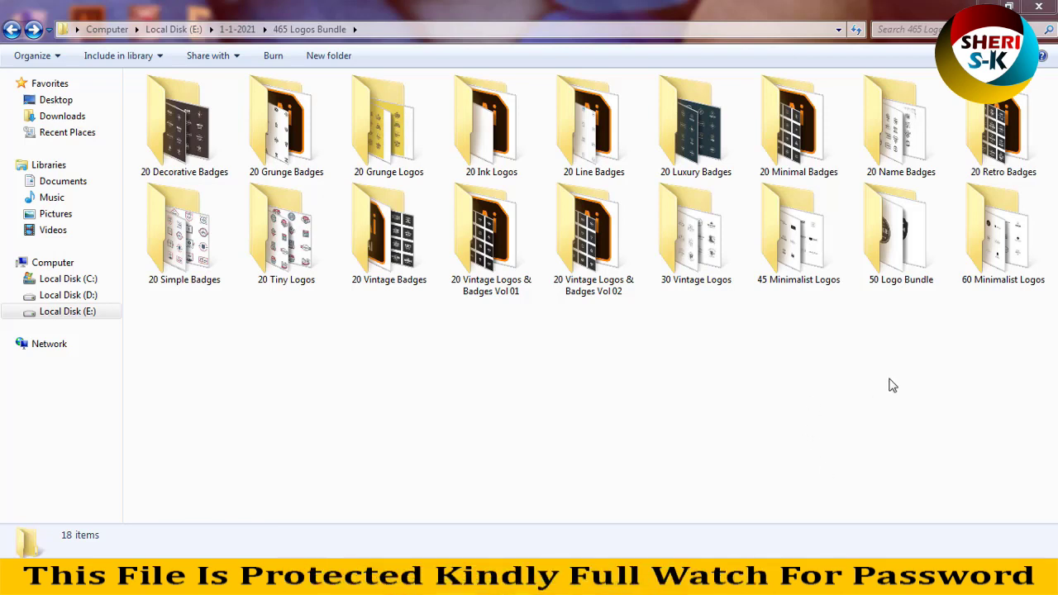
Step: Select all 18 logo folders, then pick out the Decorative, Grunge, Ink and Line Badges folders
drag(992, 365, 373, 331)
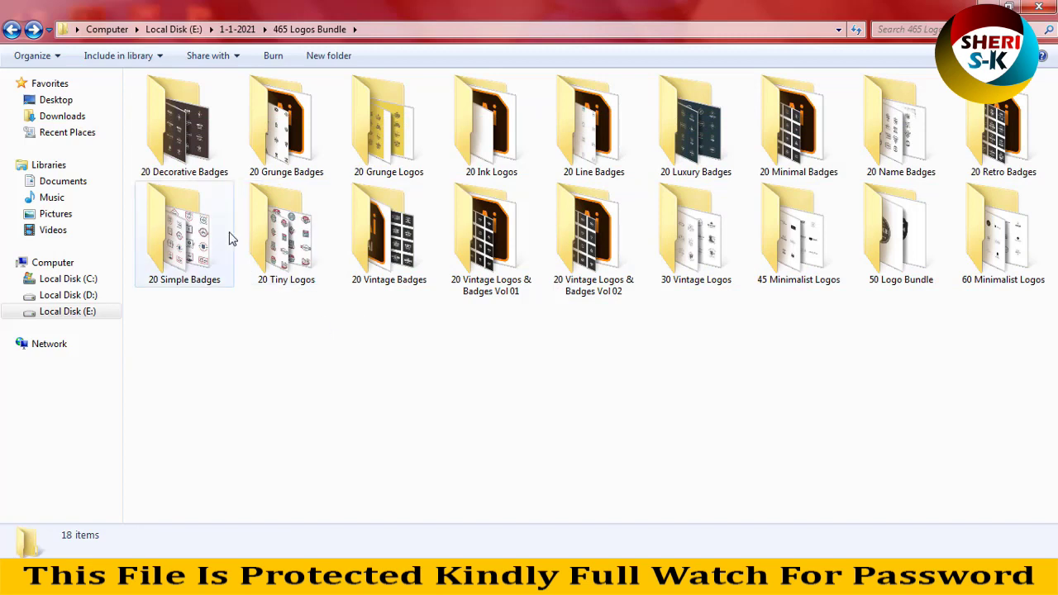
click(199, 162)
click(281, 139)
click(385, 137)
click(510, 236)
click(490, 120)
click(607, 147)
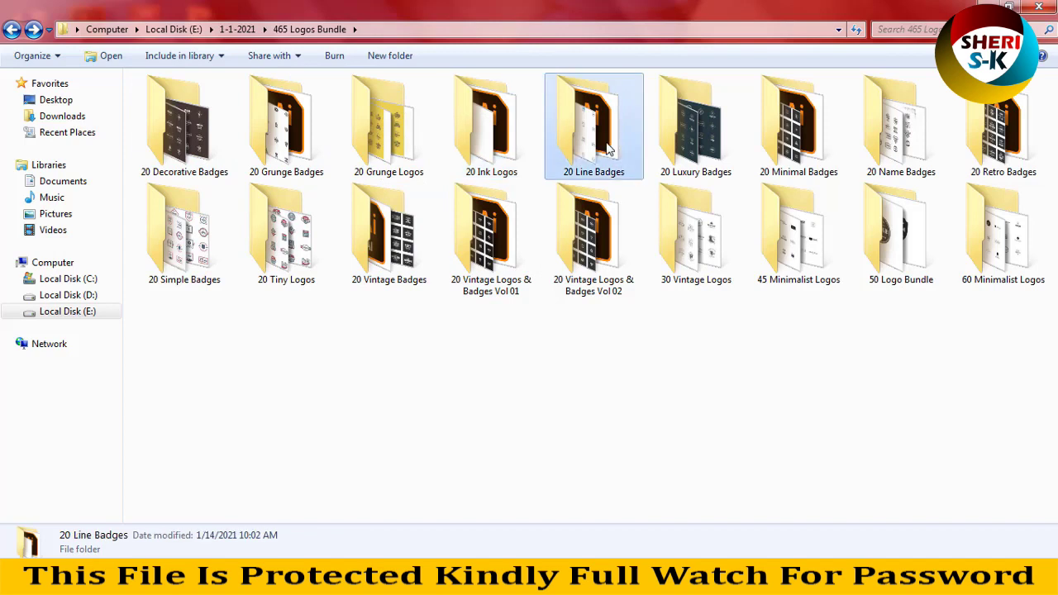
Step: Select the Vintage Logos & Badges, 30 Vintage Logos, 50 Logo Bundle and 60 Minimalist Logos folders
click(594, 232)
click(483, 259)
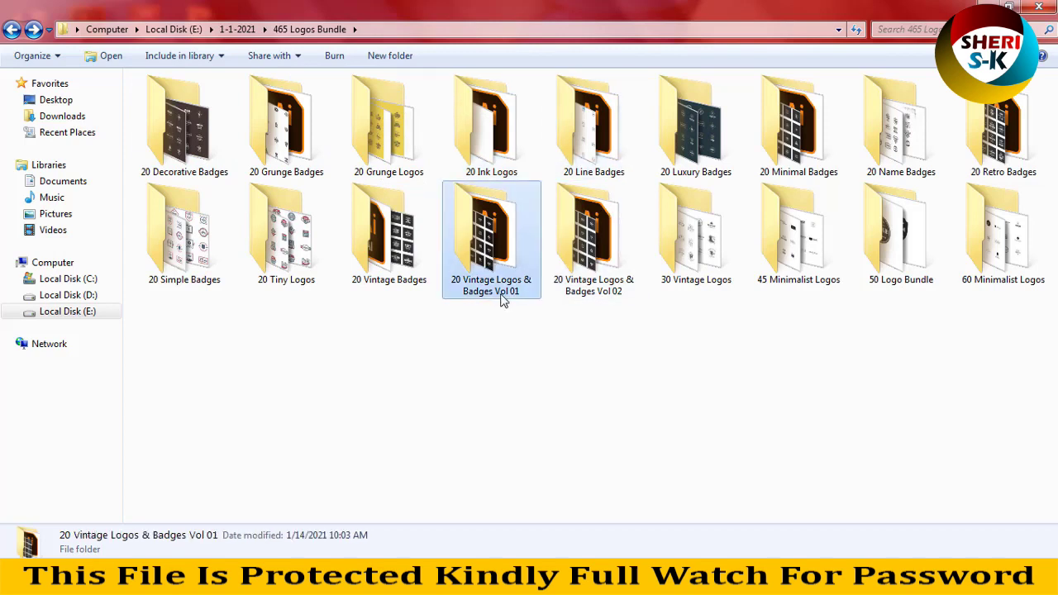
click(601, 262)
click(695, 258)
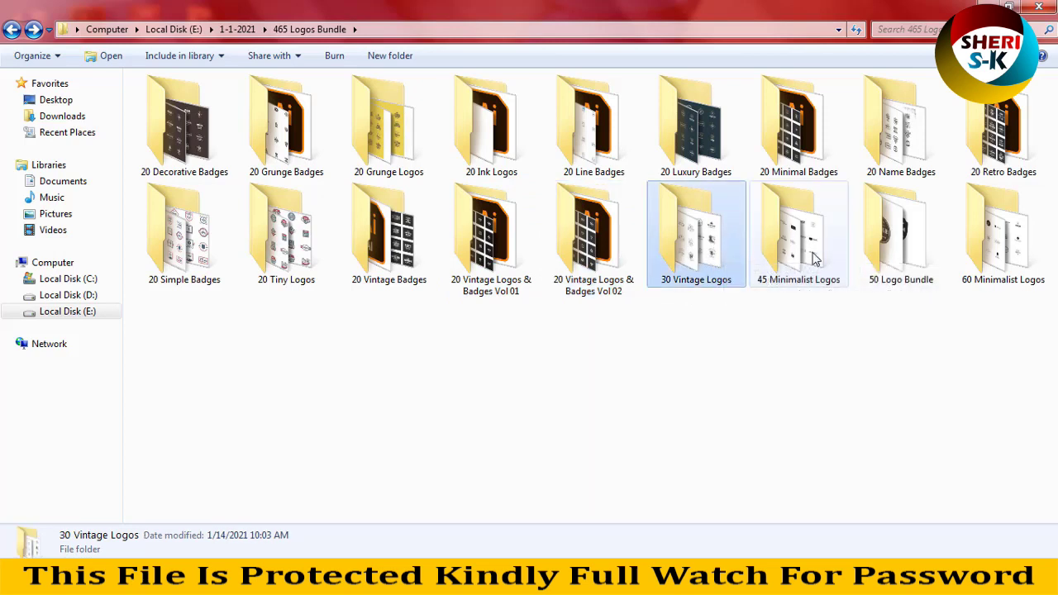
click(891, 234)
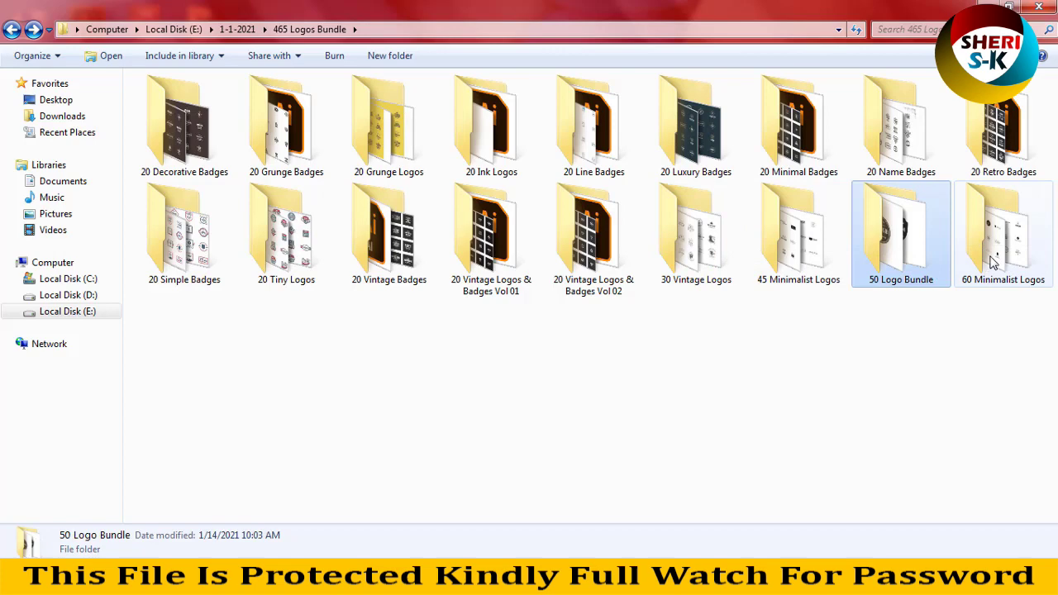
click(989, 261)
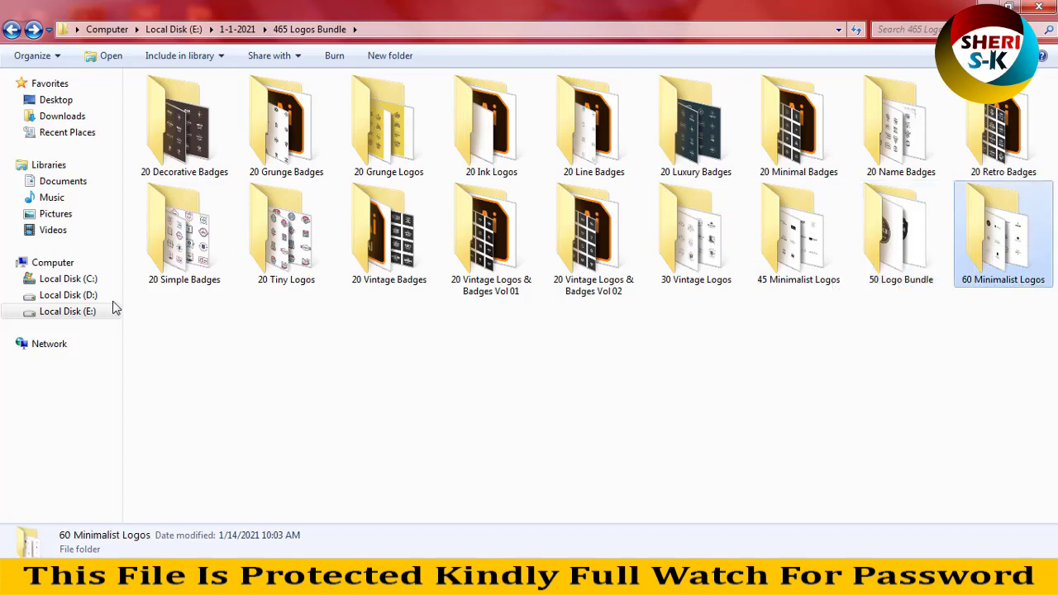
Step: Look inside the 60 Minimalist Logos folder's images, then go back to 465 Logos Bundle
double_click(992, 253)
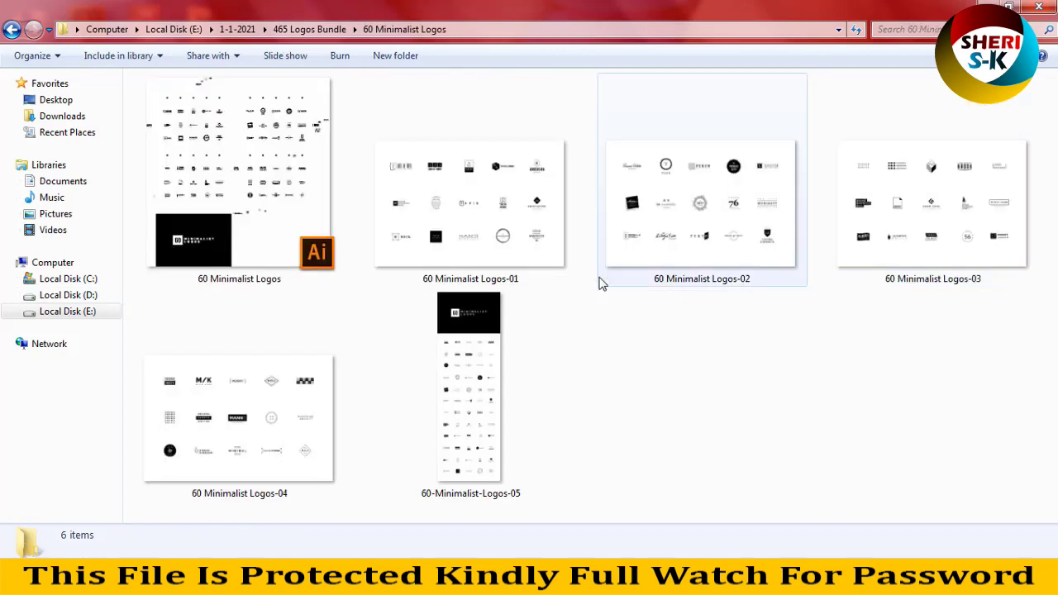
click(442, 345)
click(248, 413)
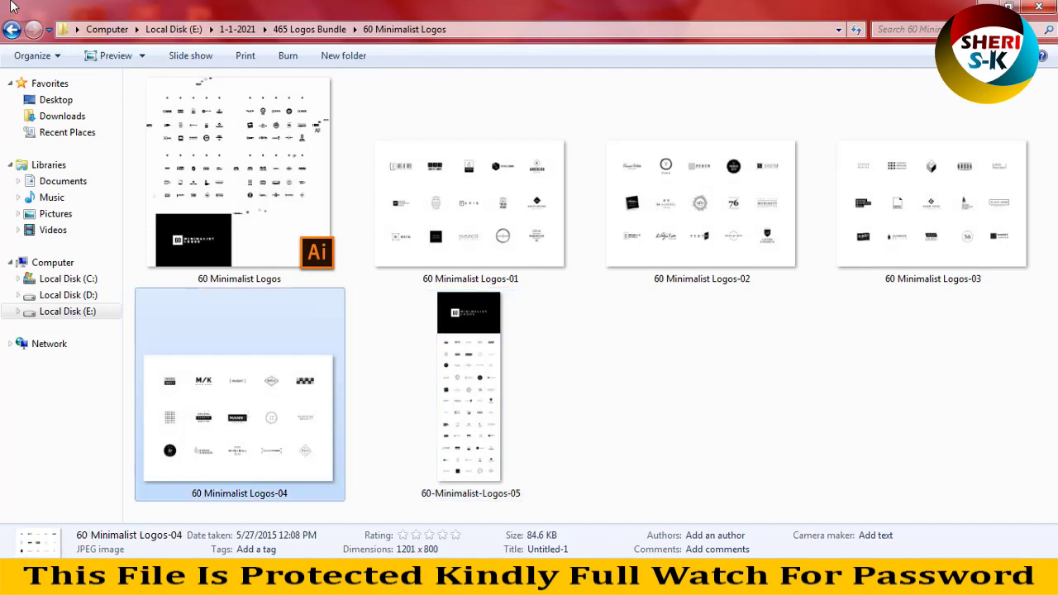
click(12, 29)
Step: Browse the 50 Logo Bundle folder's contents, then return to 465 Logos Bundle
double_click(901, 227)
scroll(612, 314, down, 8)
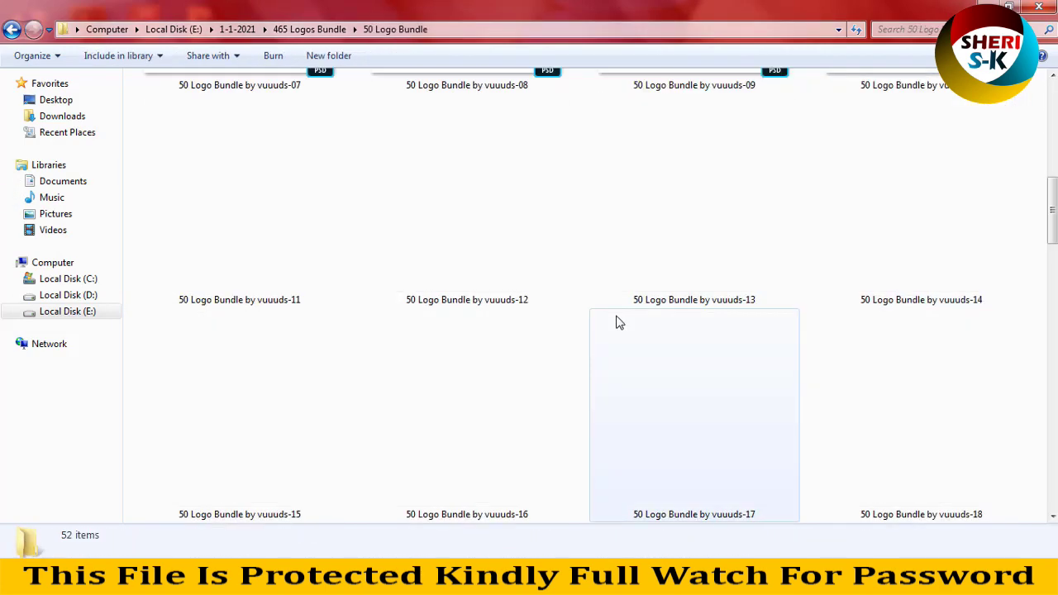
scroll(498, 382, down, 6)
scroll(498, 382, up, 4)
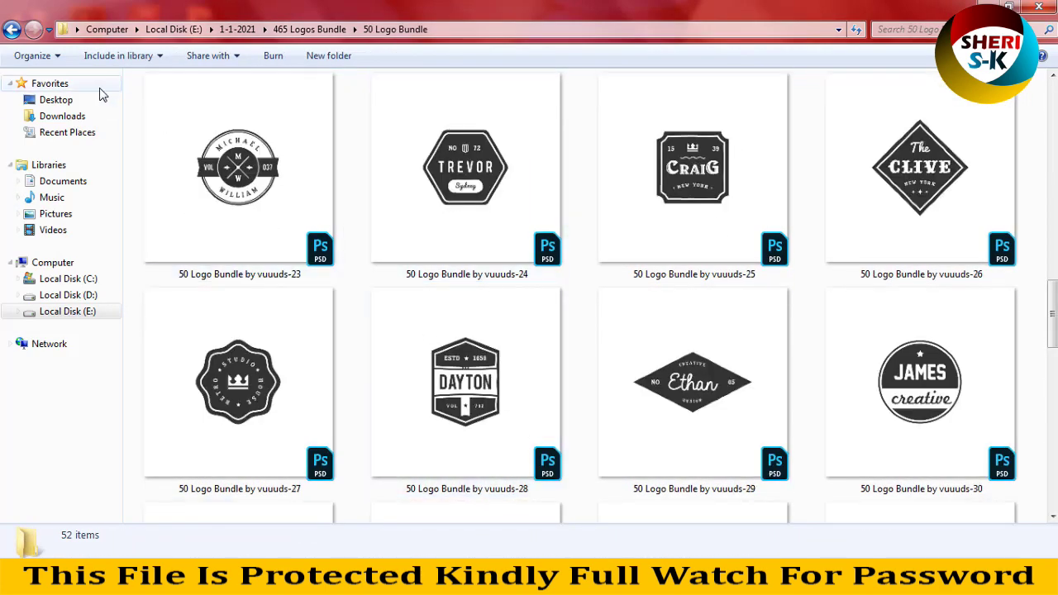
click(20, 30)
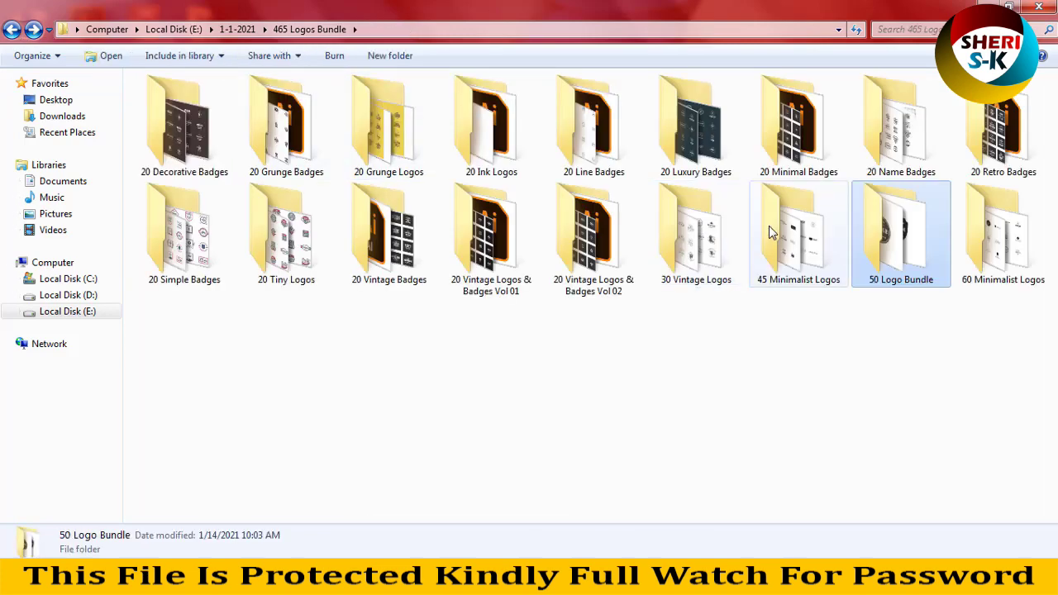
Step: Open the 20 Decorative Badges folder and look over its White and Dark badge files
click(173, 143)
double_click(183, 132)
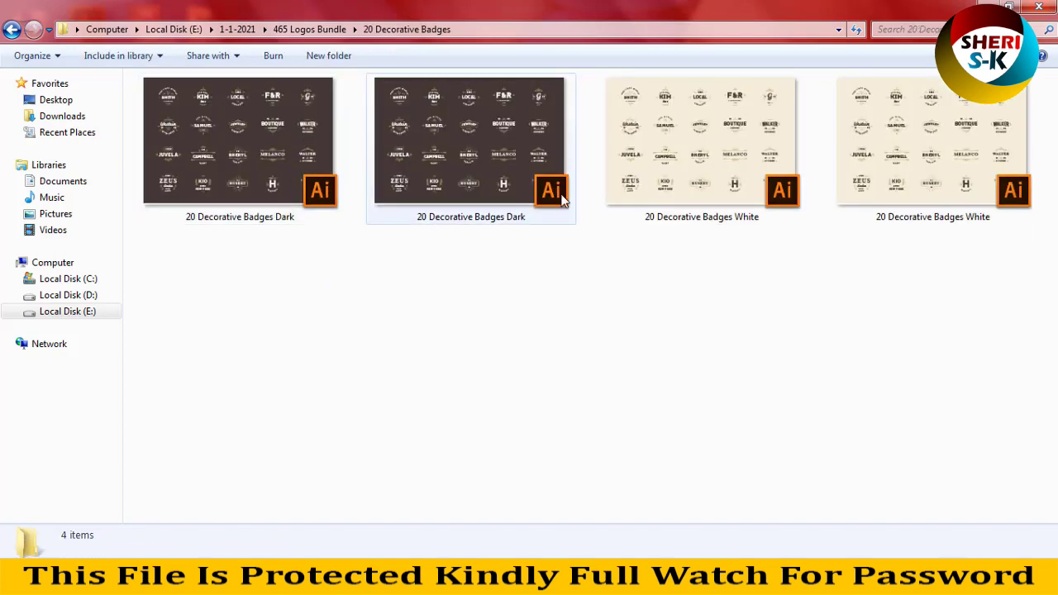
click(703, 149)
click(387, 162)
Step: Open the 20 Decorative Badges White file in Illustrator by dragging it over
drag(895, 266, 725, 161)
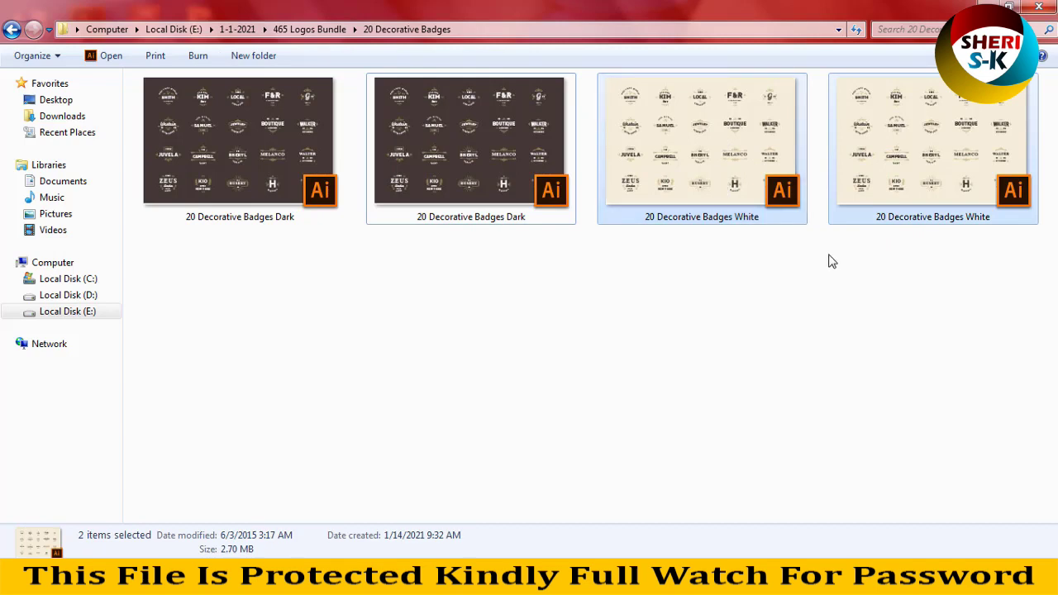
click(476, 176)
click(661, 188)
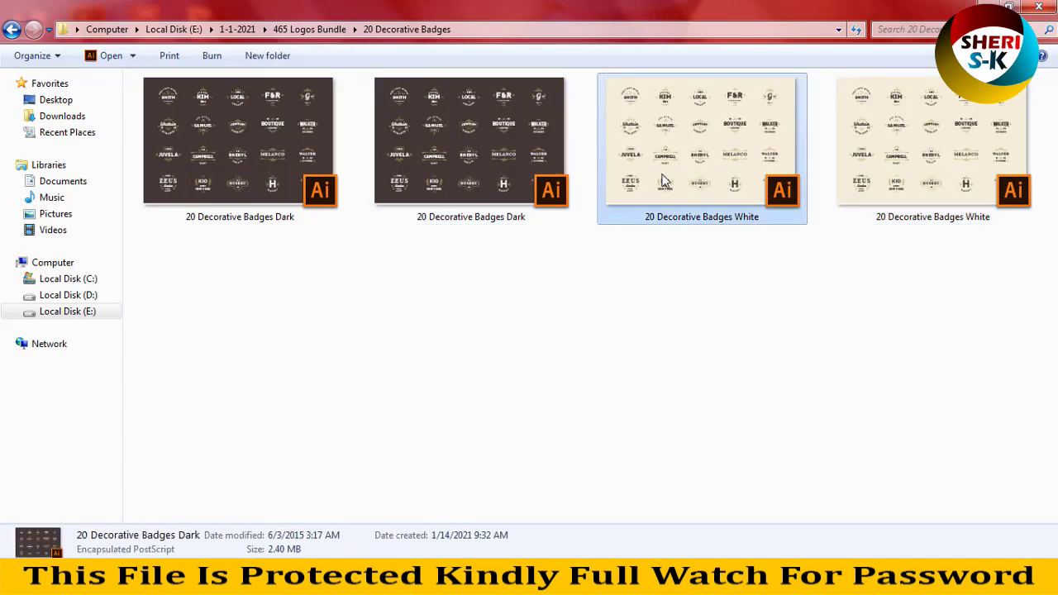
click(622, 258)
click(635, 165)
drag(674, 139, 366, 133)
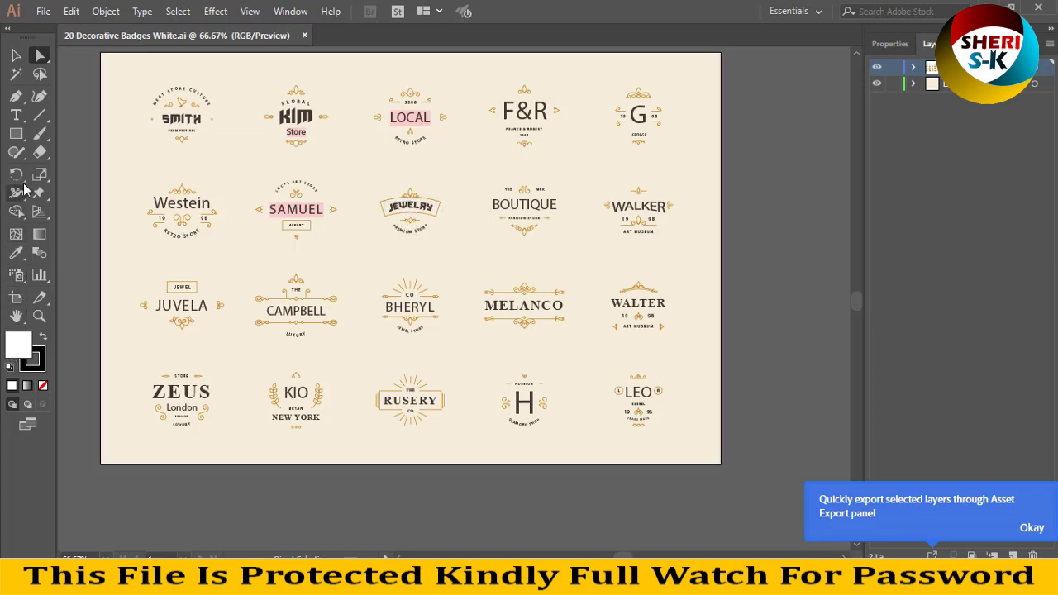
Step: At 200% zoom, replace the JEWELRY badge's banner text with SHERI SK
key(t)
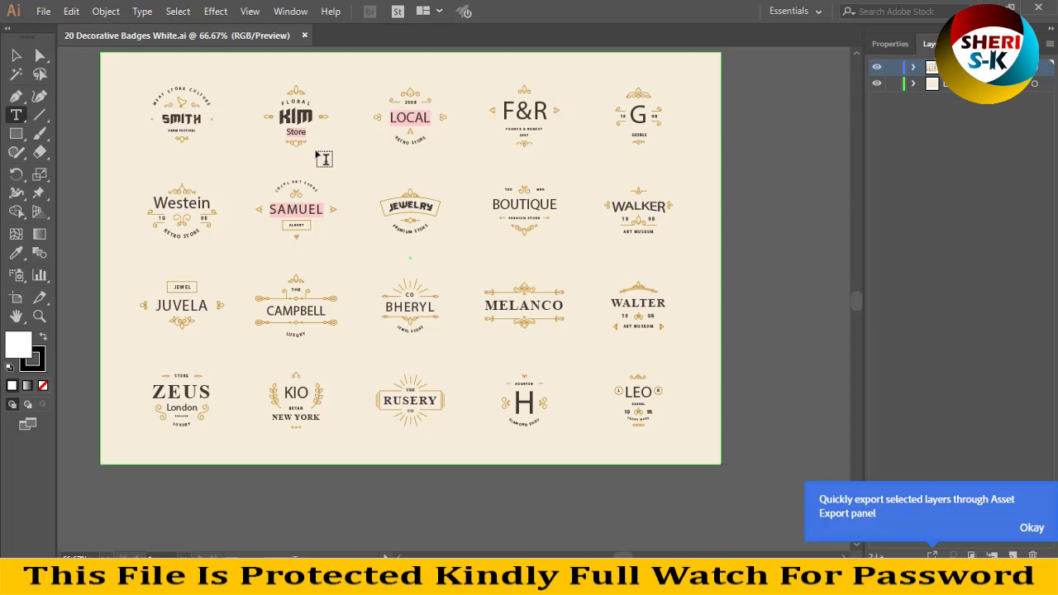
key(ctrl+equal)
key(ctrl+equal)
key(ctrl+equal)
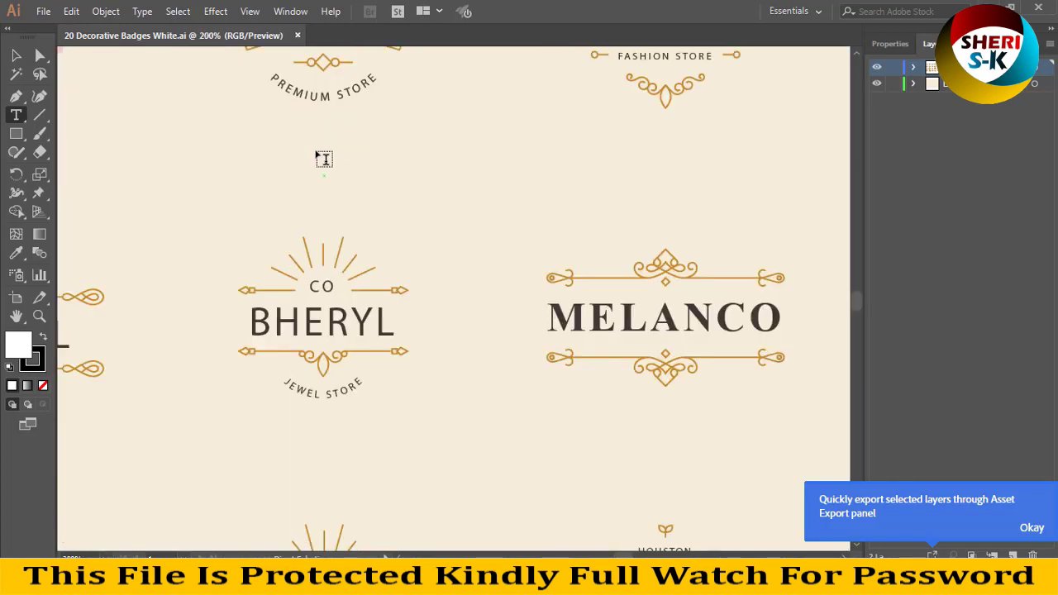
scroll(322, 159, up, 5)
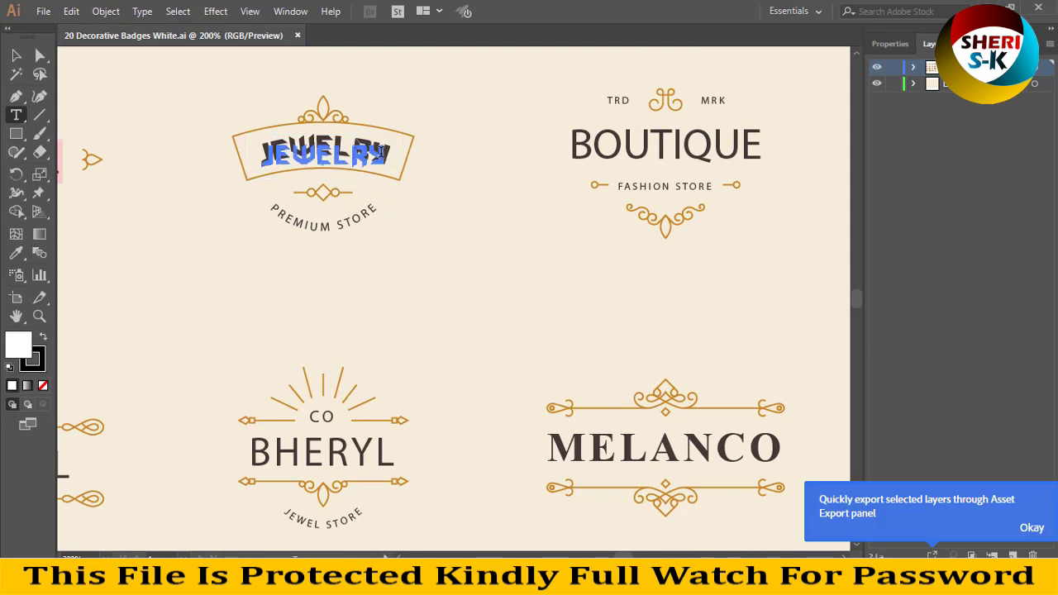
click(382, 154)
key(BackSpace)
key(BackSpace)
key(BackSpace)
key(BackSpace)
key(BackSpace)
key(BackSpace)
key(BackSpace)
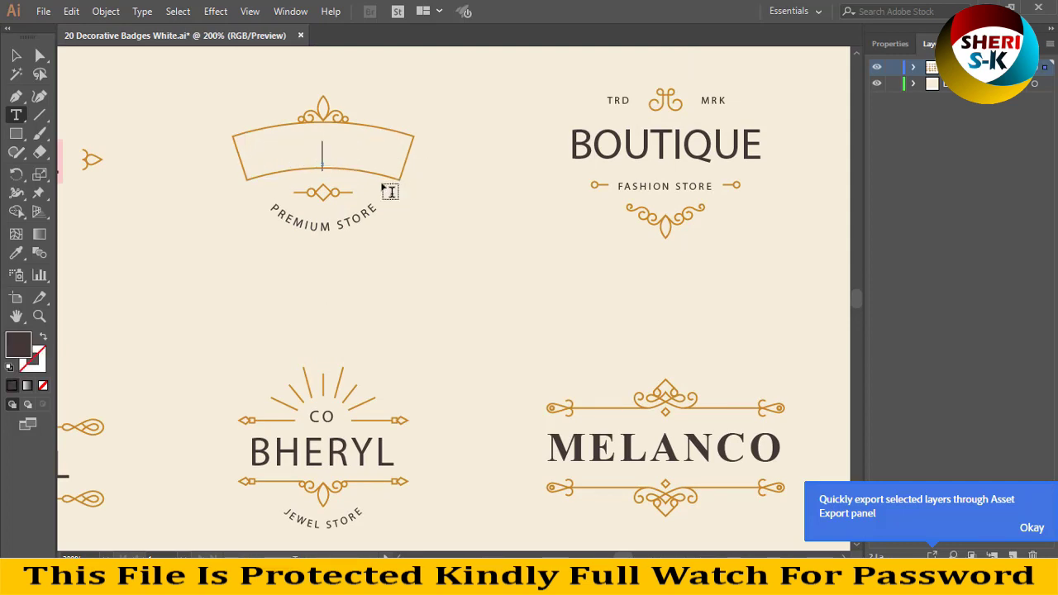
text(SH)
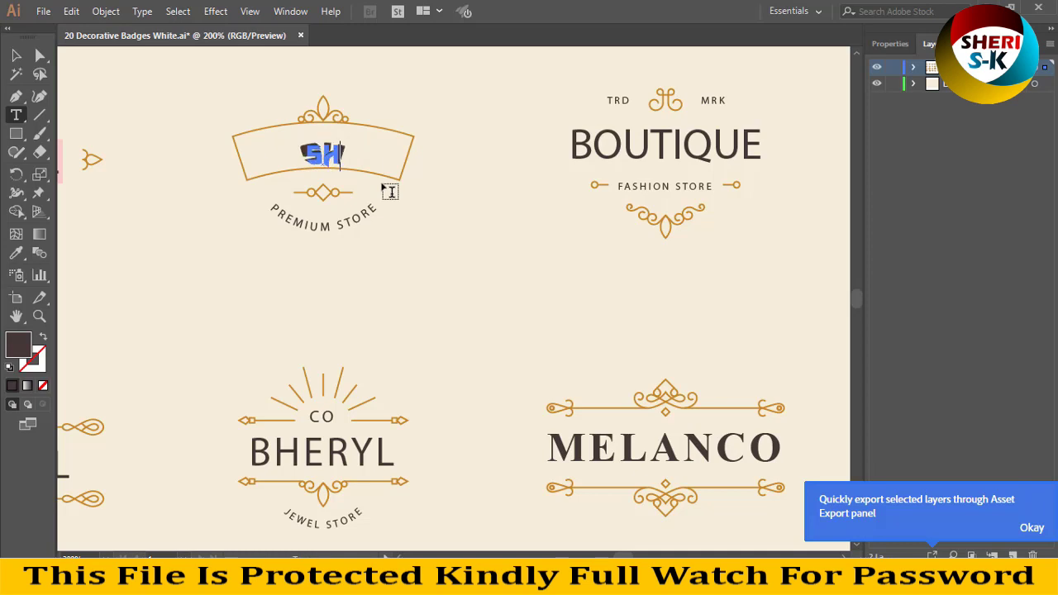
text(ERI SK)
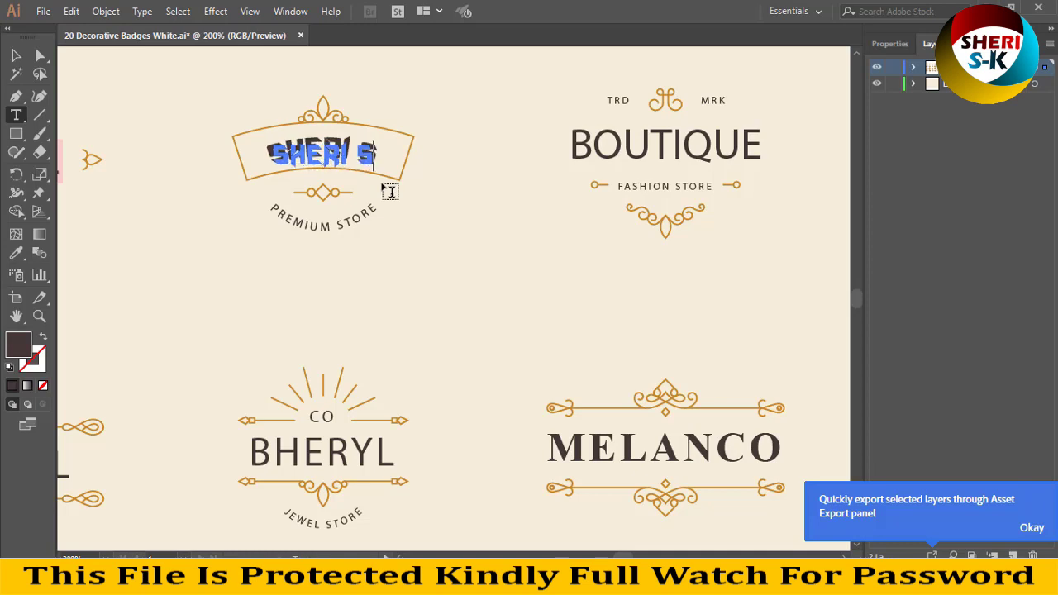
click(40, 56)
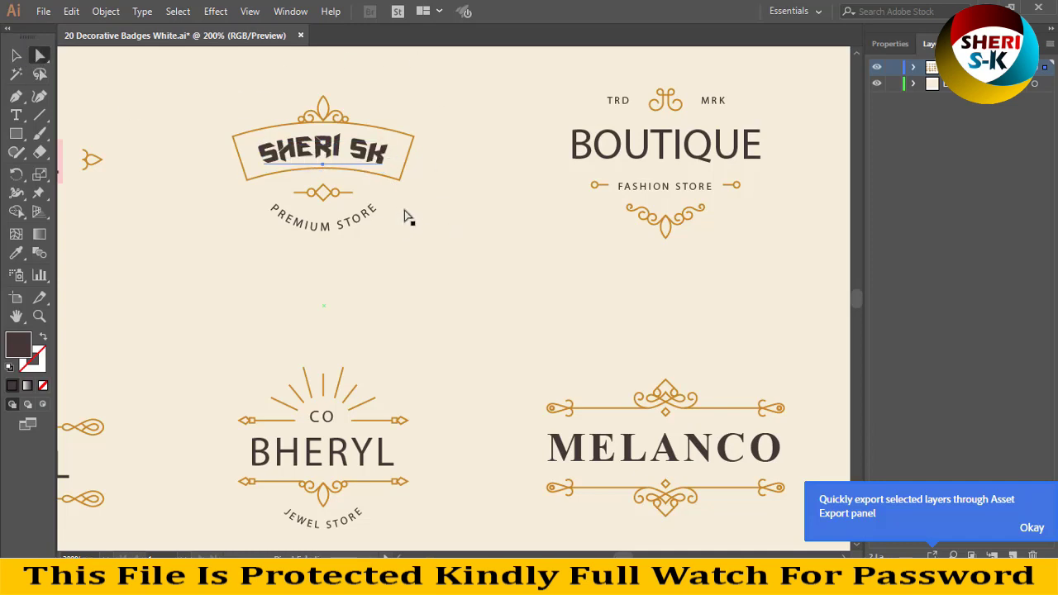
scroll(395, 231, up, 5)
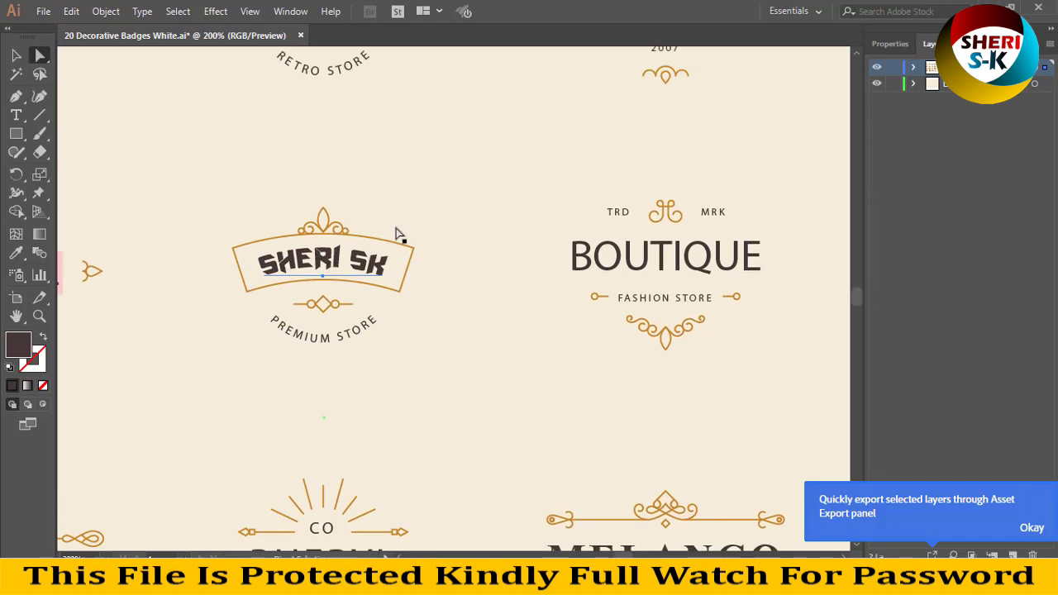
Step: Replace the word KIM in the FLORAL badge with SSK
scroll(298, 169, up, 7)
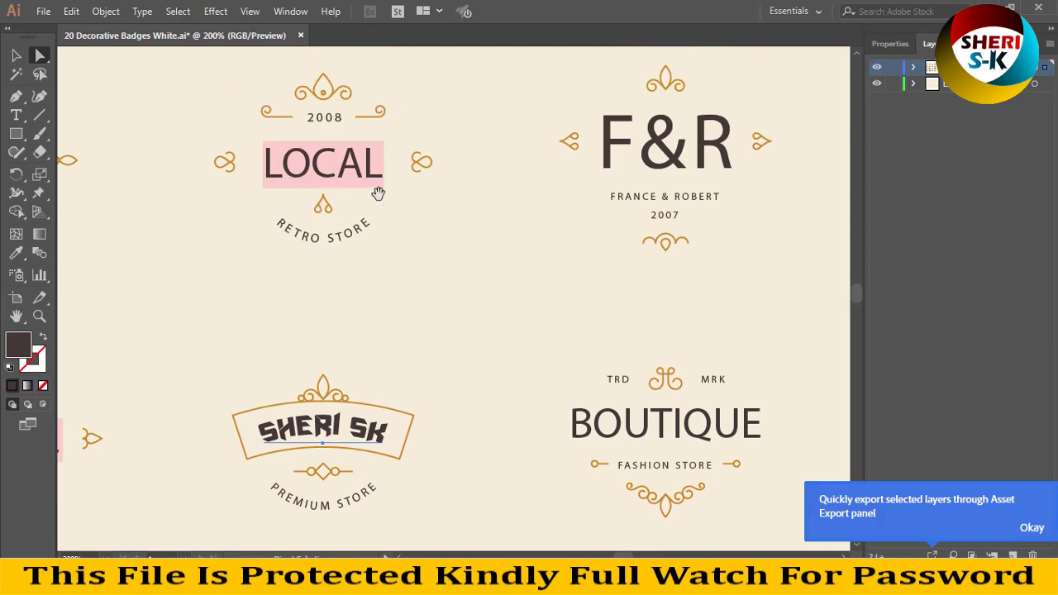
scroll(316, 246, left, 10)
scroll(515, 201, down, 3)
scroll(515, 201, up, 4)
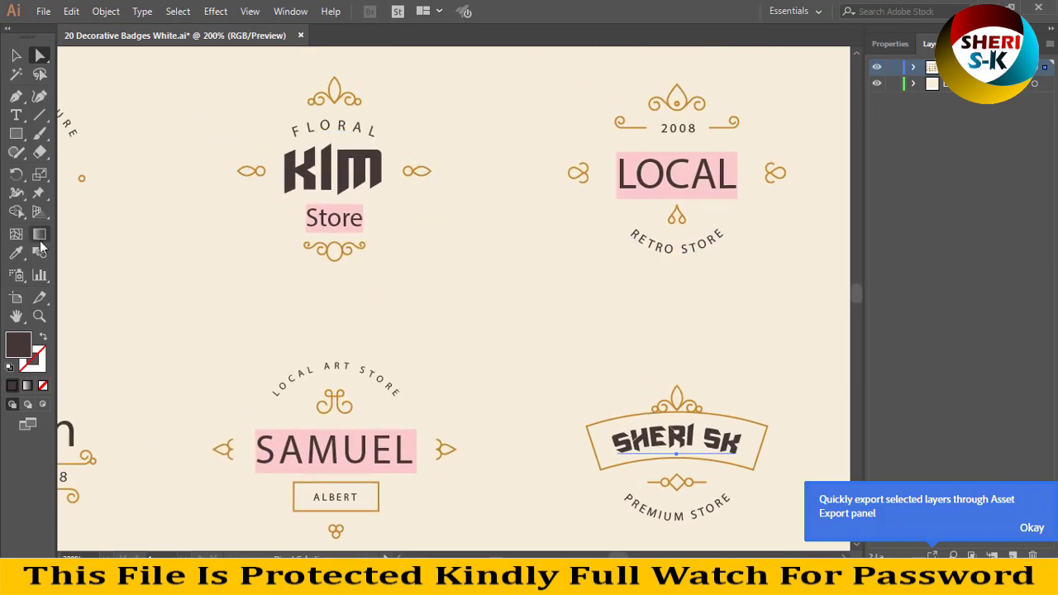
click(16, 115)
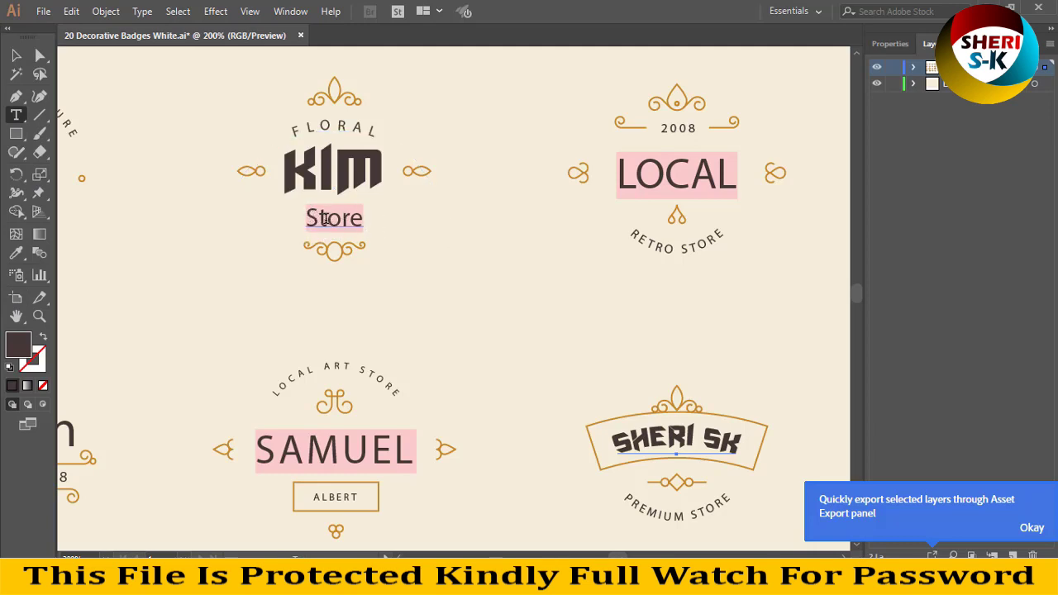
double_click(367, 180)
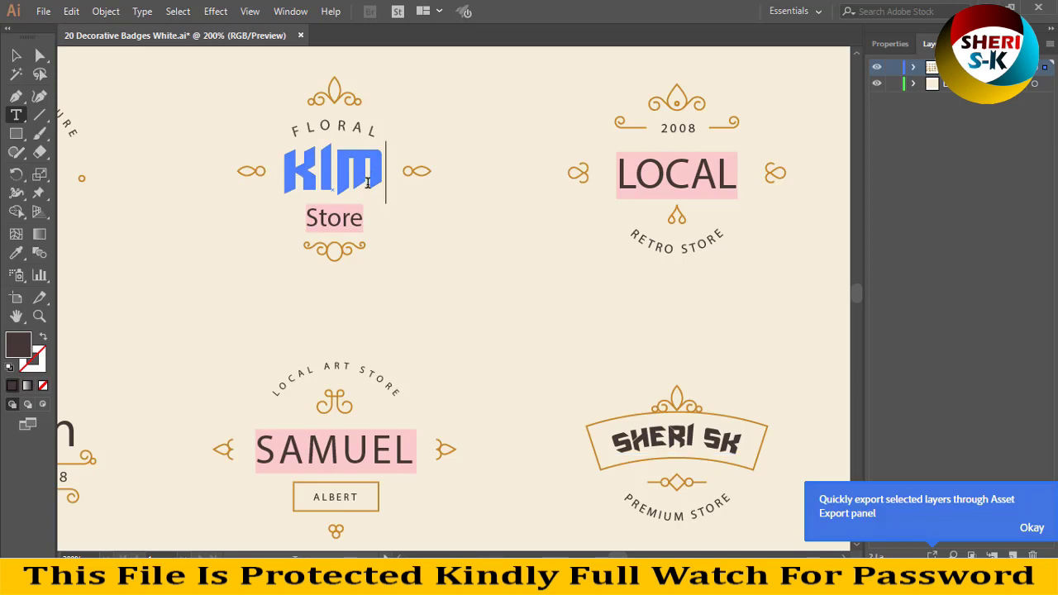
key(BackSpace)
key(BackSpace)
key(BackSpace)
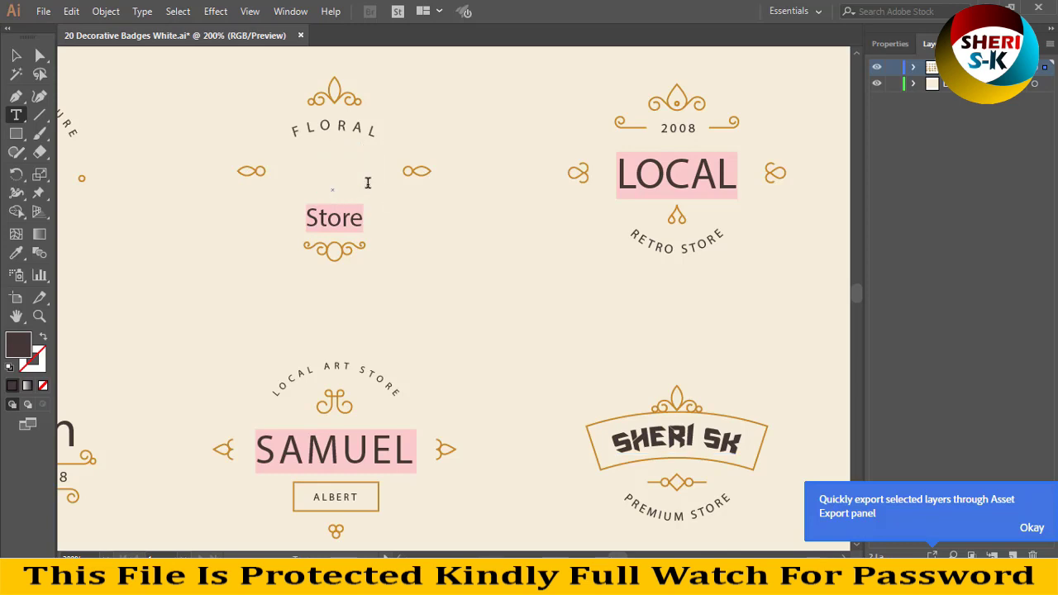
text(SSK)
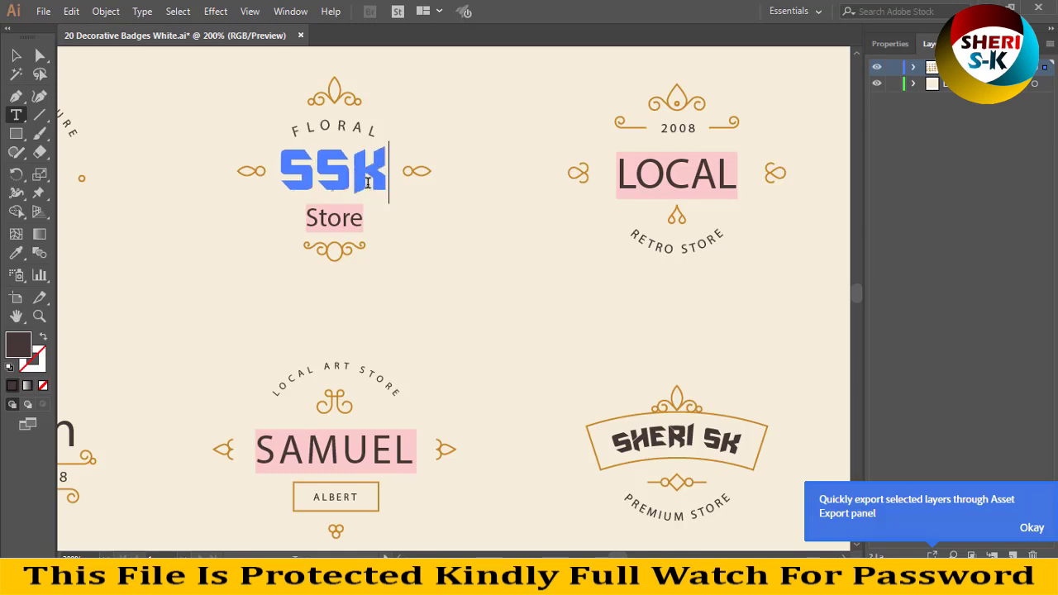
click(17, 55)
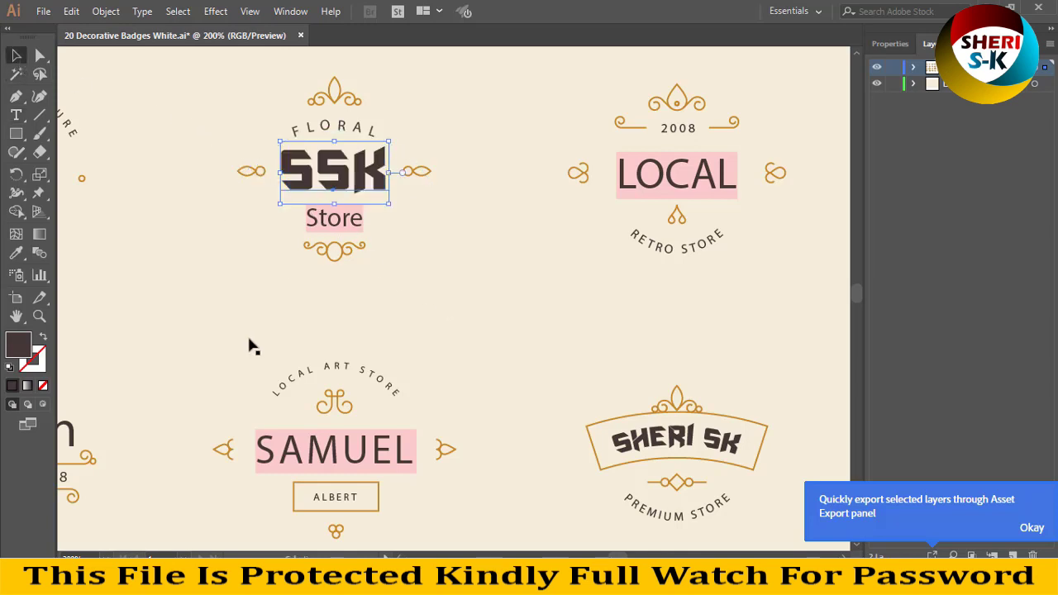
Step: Give the SSK text a red fill of F20606
click(16, 115)
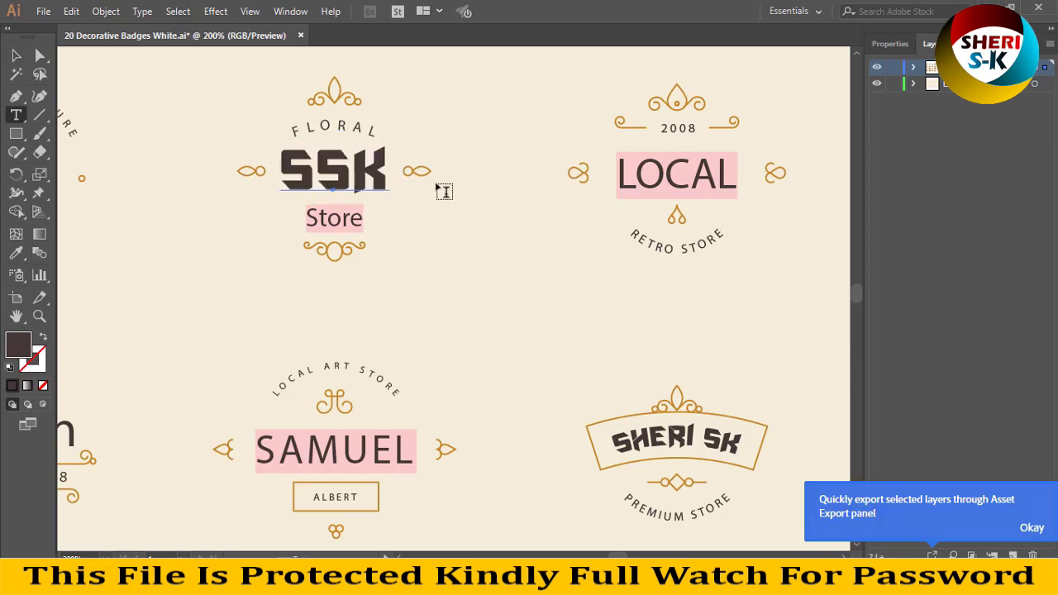
double_click(311, 166)
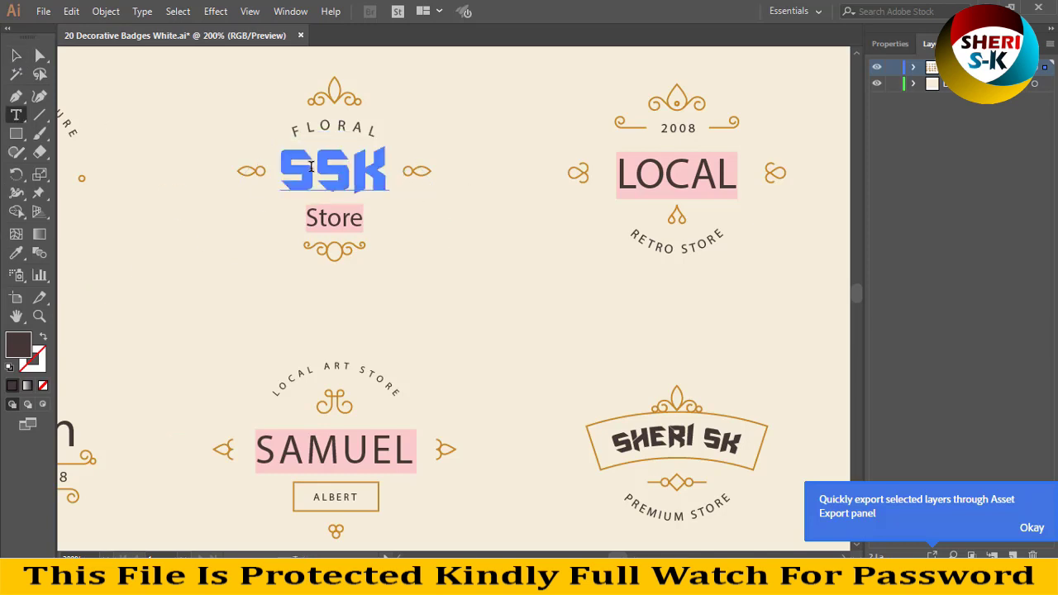
double_click(15, 352)
click(854, 246)
drag(844, 250, 902, 180)
click(916, 194)
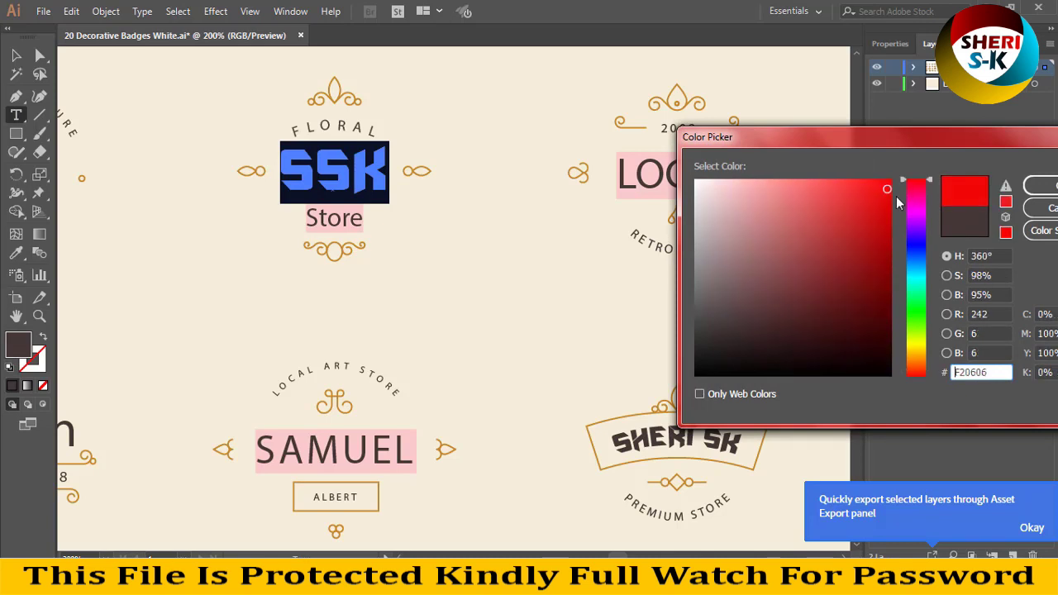
click(1026, 186)
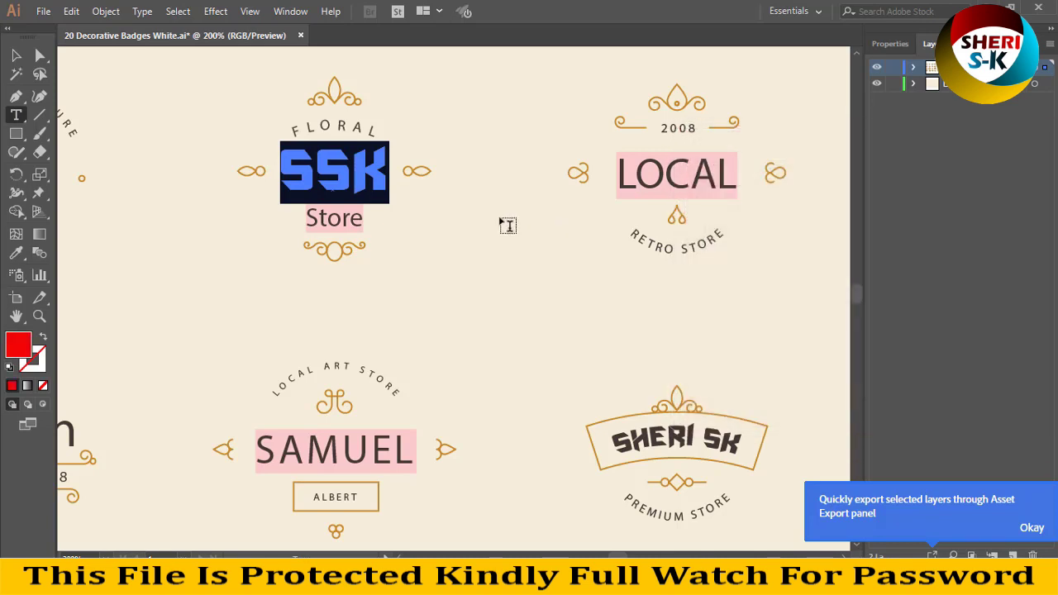
click(384, 177)
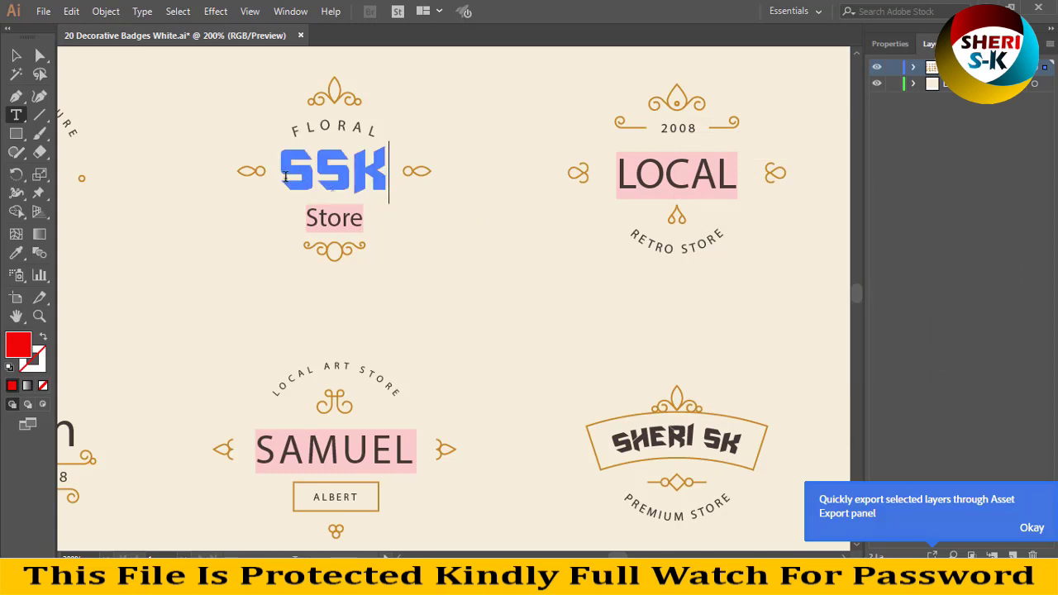
key(Escape)
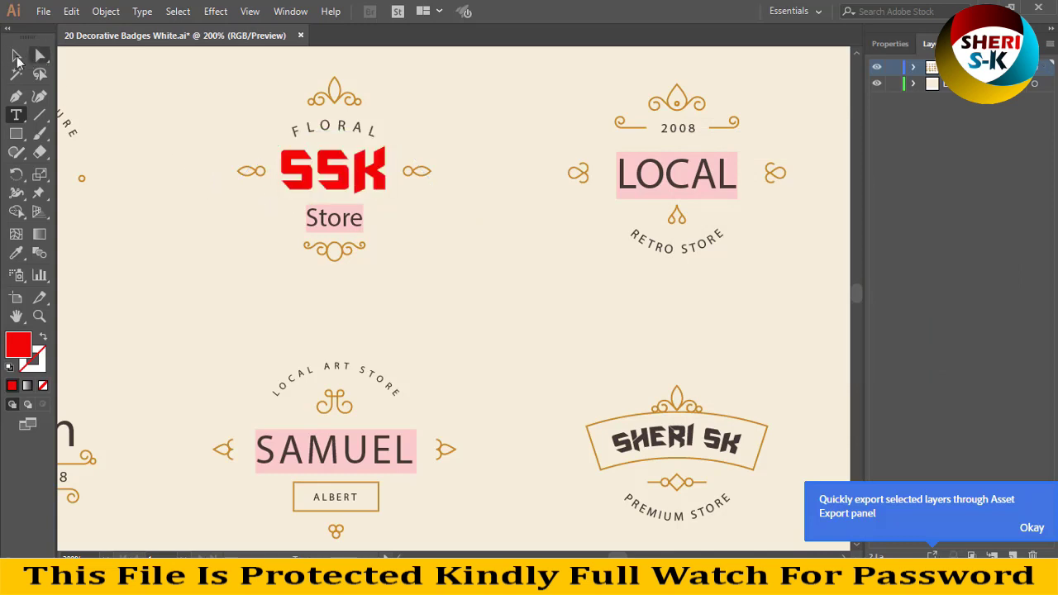
Step: Select the ornament above FLORAL, zoom out to the badge grid, and close the document
click(40, 55)
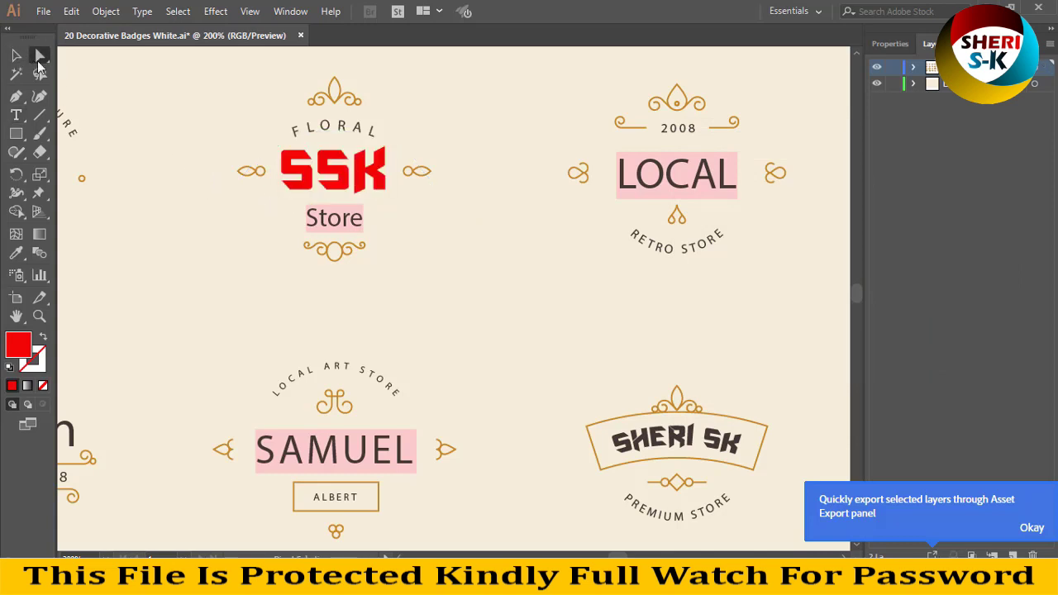
click(338, 98)
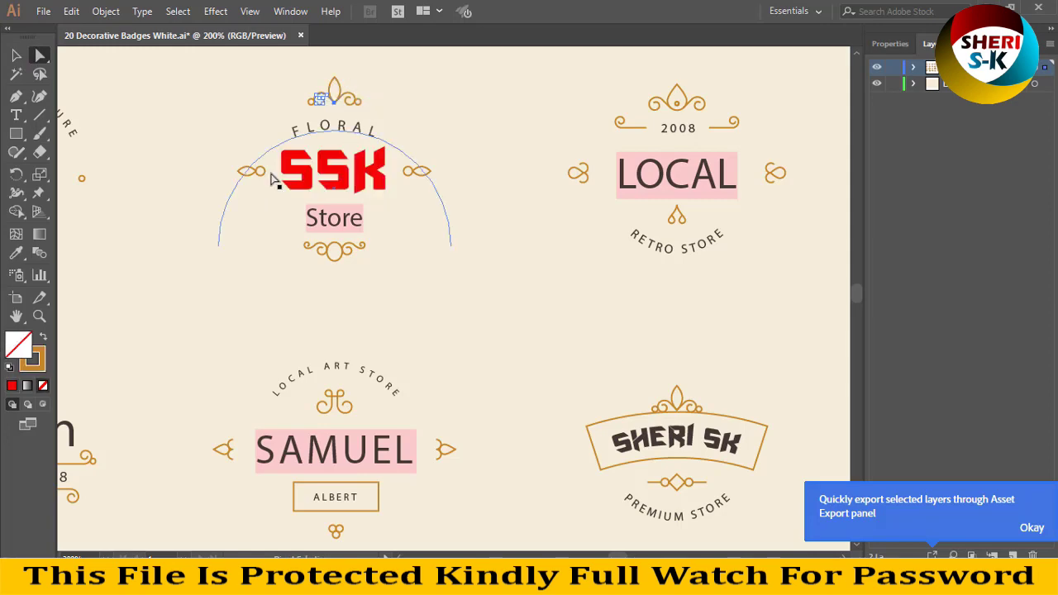
scroll(342, 265, down, 6)
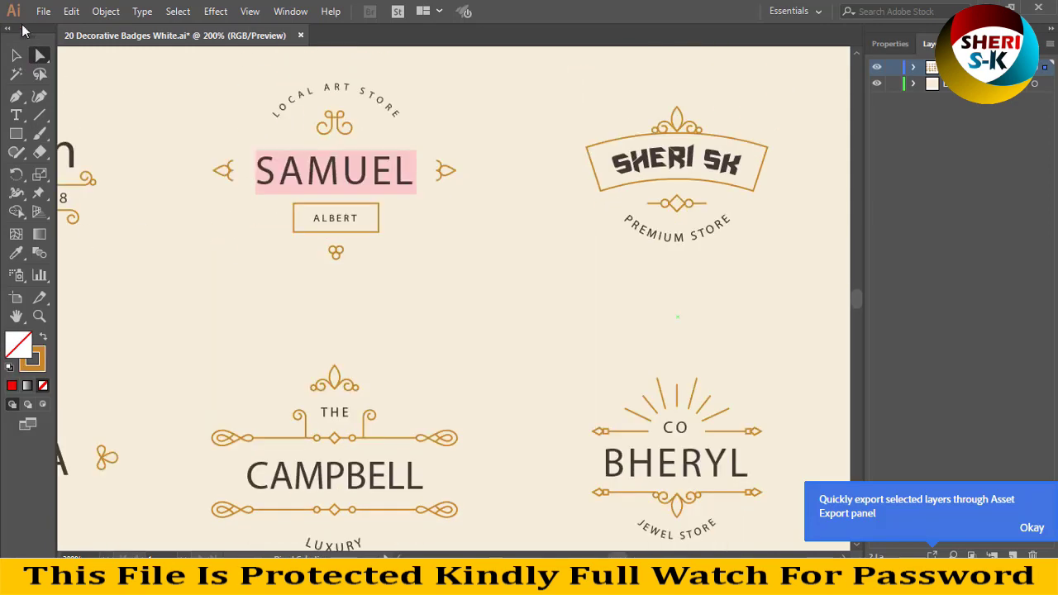
key(ctrl+minus)
key(ctrl+minus)
key(ctrl+minus)
scroll(529, 380, down, 1)
scroll(418, 259, down, 3)
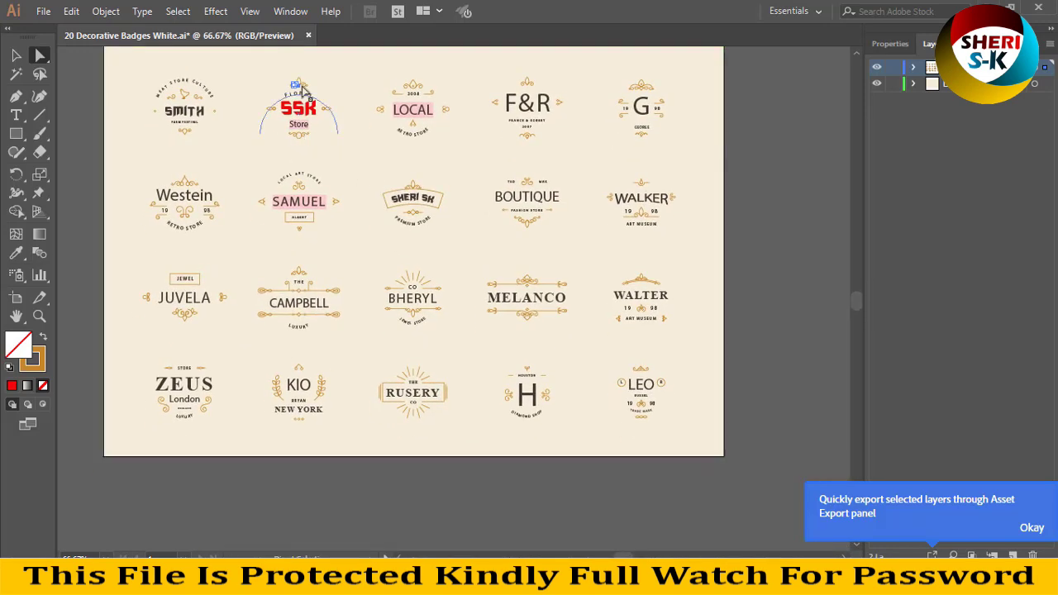
click(308, 35)
Step: Decline saving the badge edits and open 20 Decorative Badges Dark.eps in Illustrator
click(609, 306)
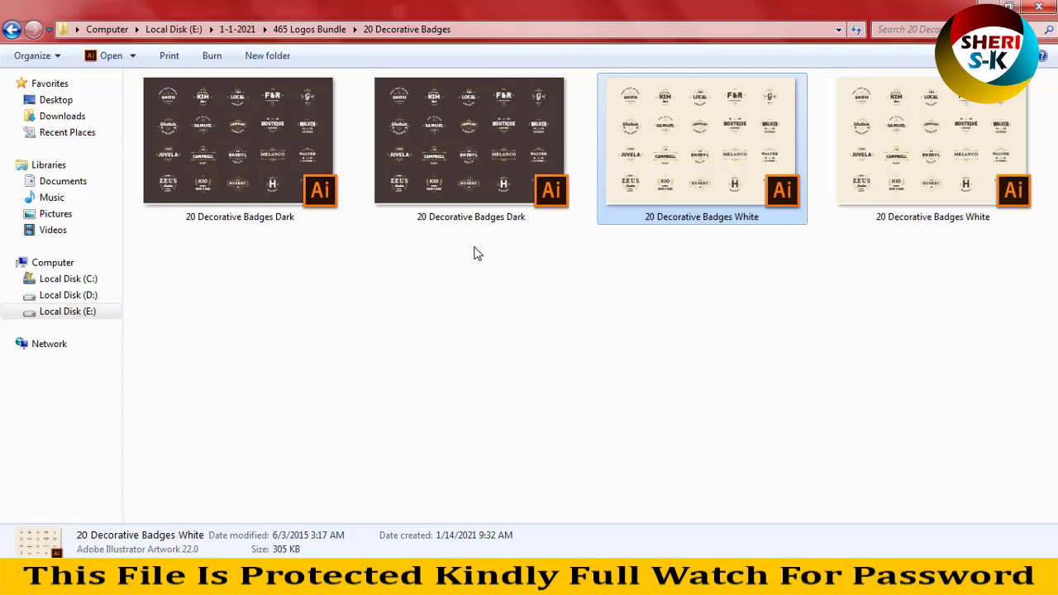
click(492, 206)
drag(445, 154, 301, 156)
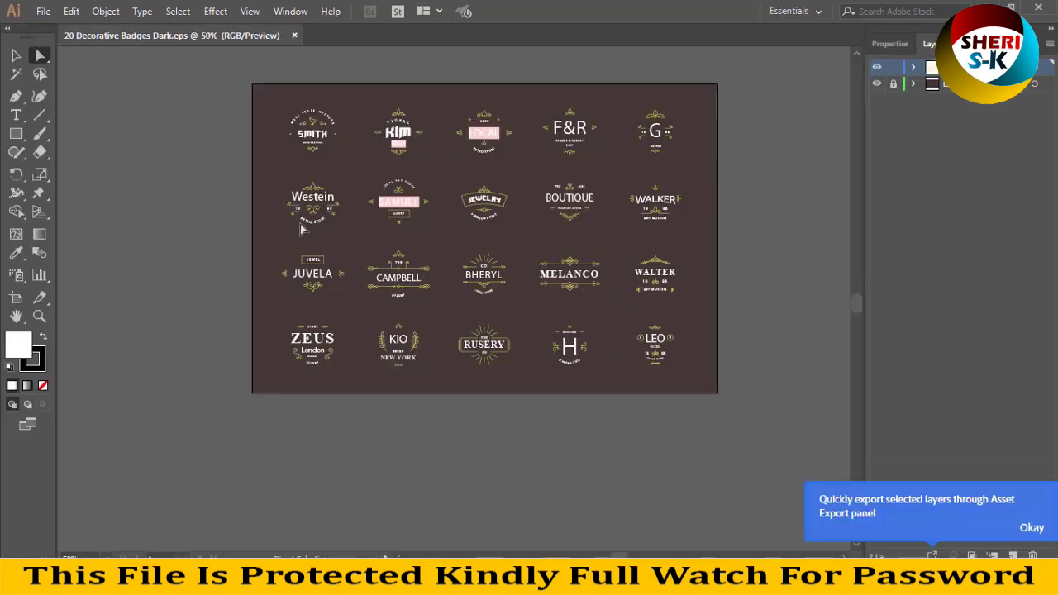
Step: Close the Dark badges document and go back up to the 465 Logos Bundle folder
click(294, 35)
key(alt+Tab)
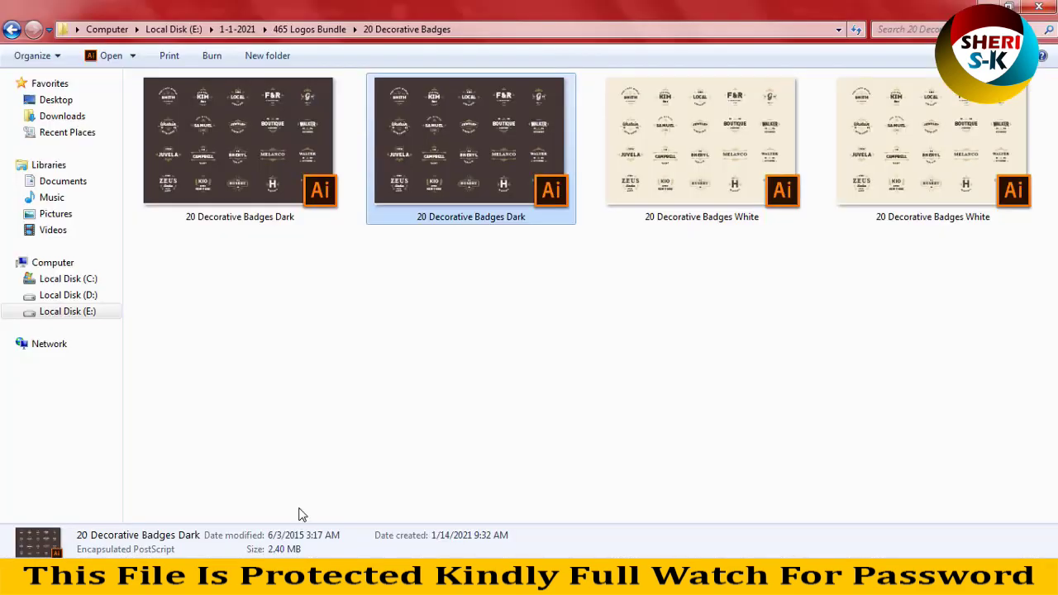
key(BackSpace)
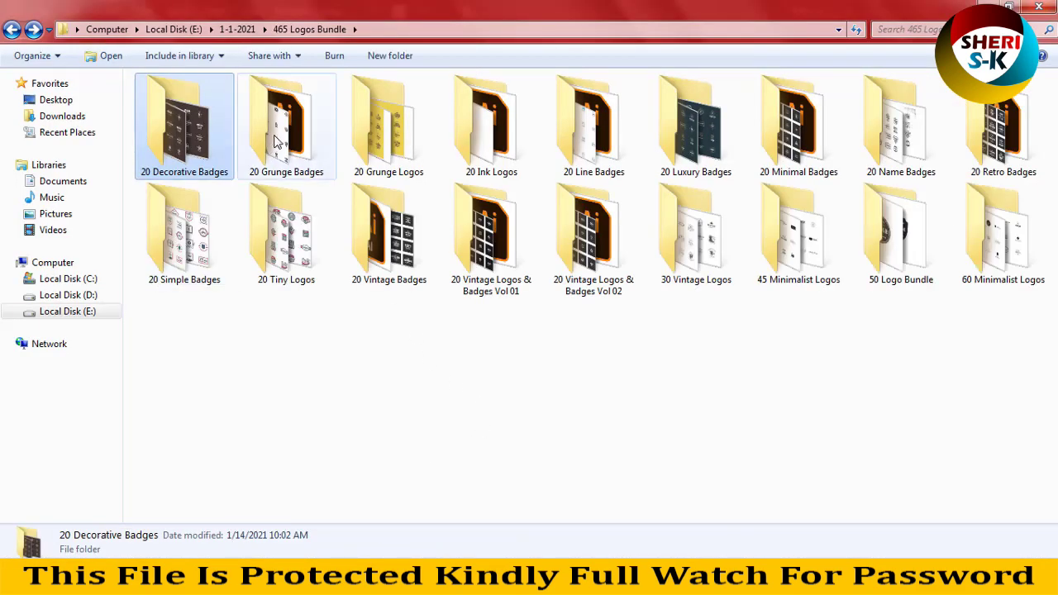
Step: Enter the 20 Grunge Badges folder and drag 20 Grunge Badges Black.eps into Illustrator
double_click(278, 142)
click(334, 172)
click(455, 195)
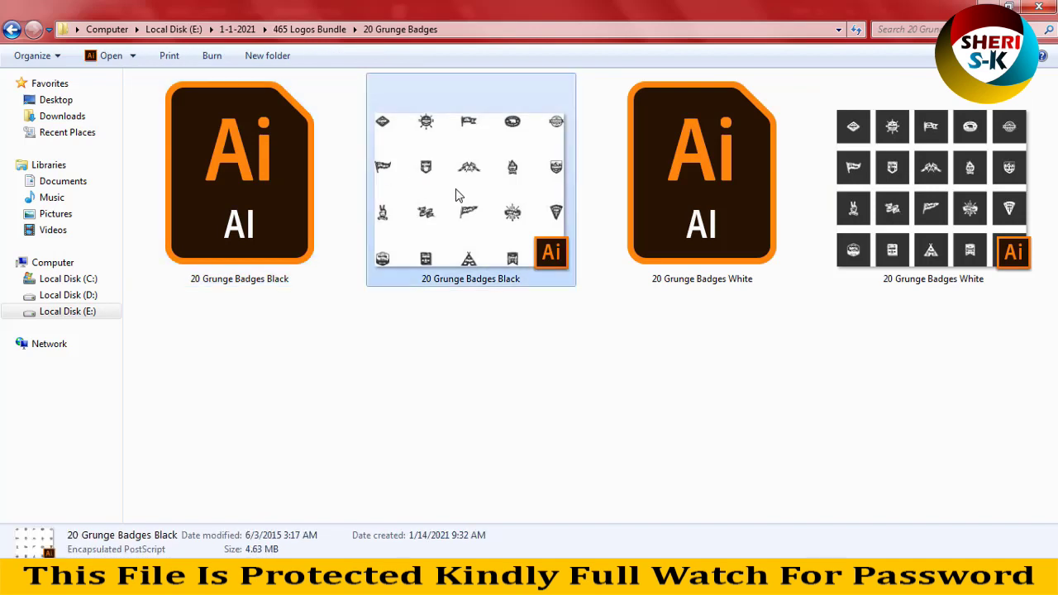
click(927, 203)
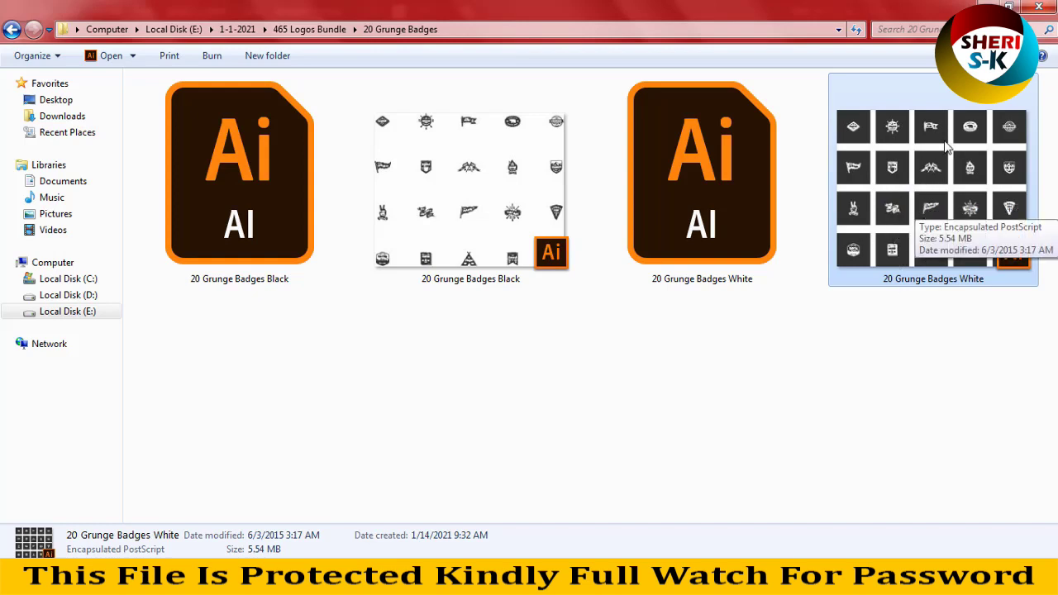
click(444, 189)
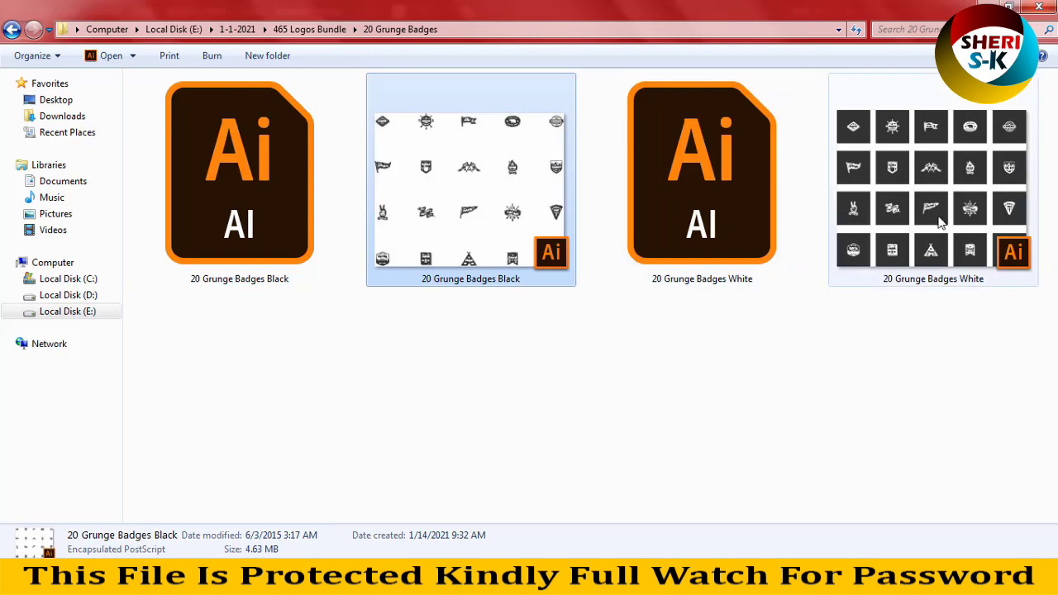
drag(434, 182, 335, 243)
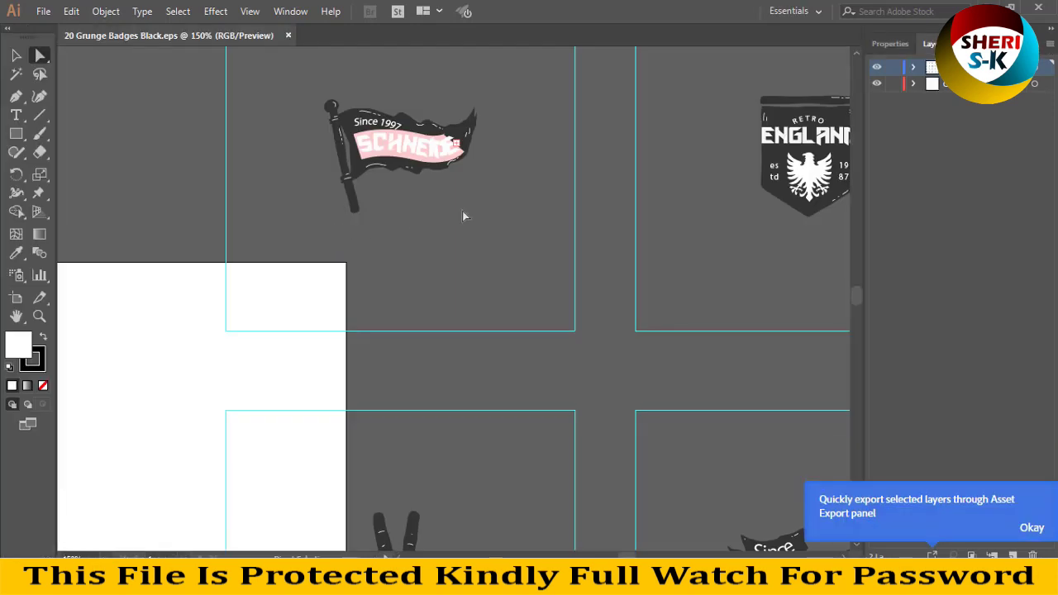
Step: Pan across the grunge badge artboards, like the RETRO ENGLAND crest, then close the document
scroll(647, 174, right, 5)
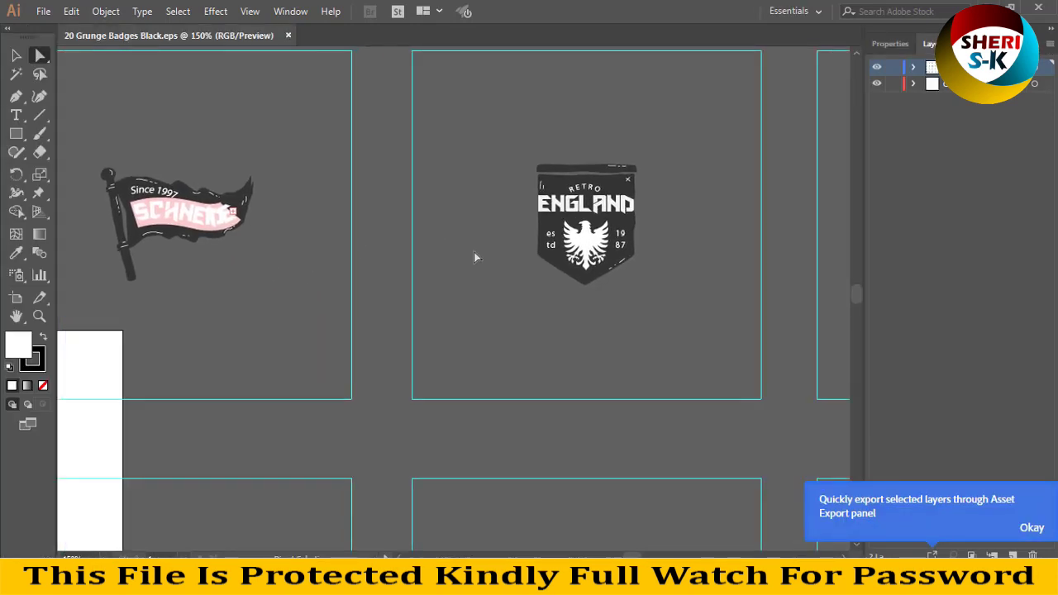
scroll(558, 317, right, 5)
scroll(394, 319, down, 5)
scroll(529, 57, left, 5)
scroll(485, 174, left, 5)
scroll(609, 182, up, 5)
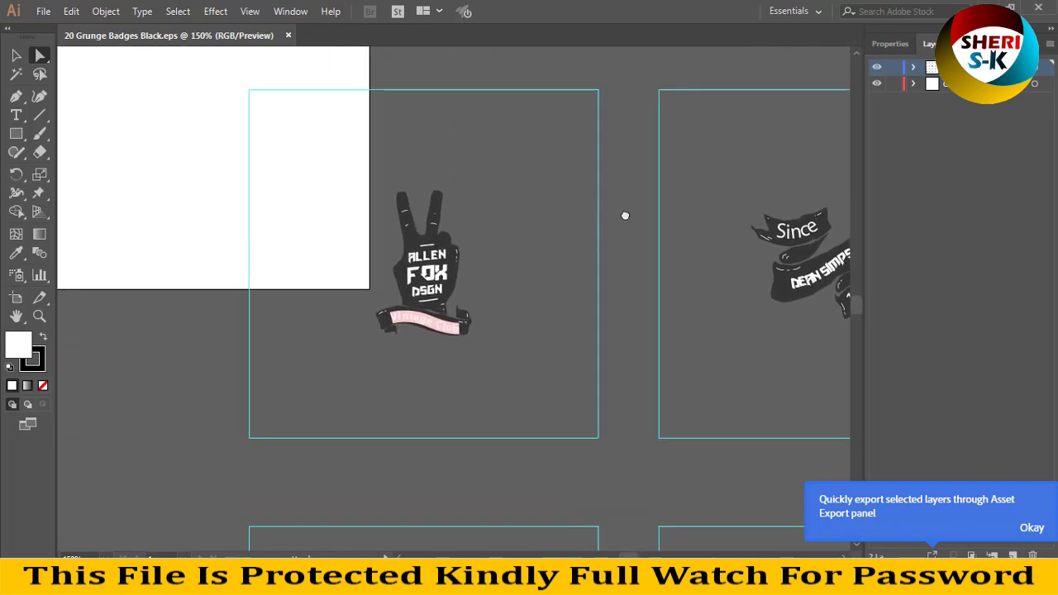
scroll(555, 241, right, 5)
scroll(369, 298, up, 5)
scroll(455, 316, right, 3)
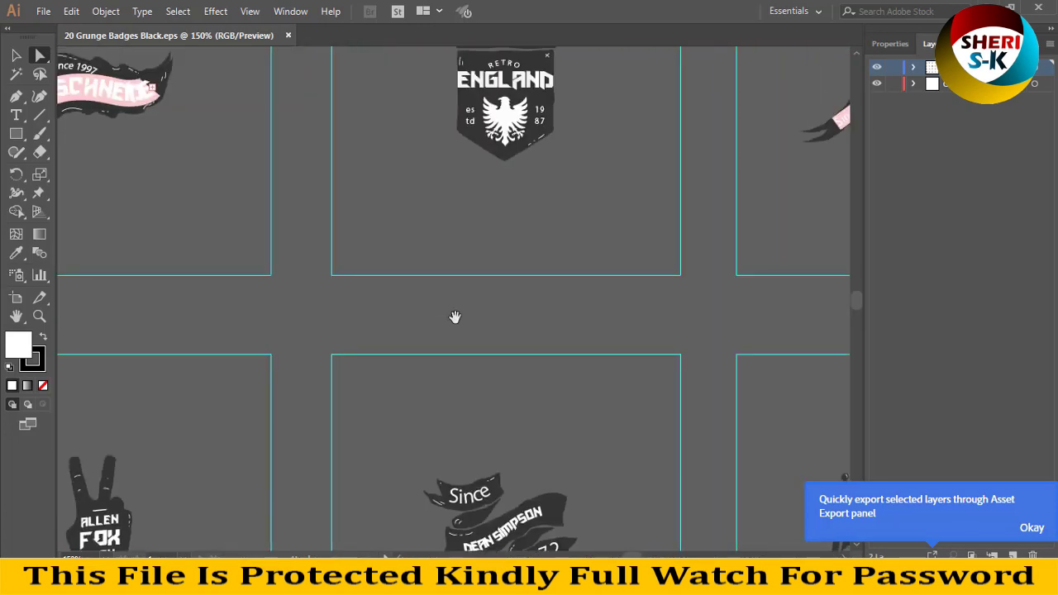
click(288, 35)
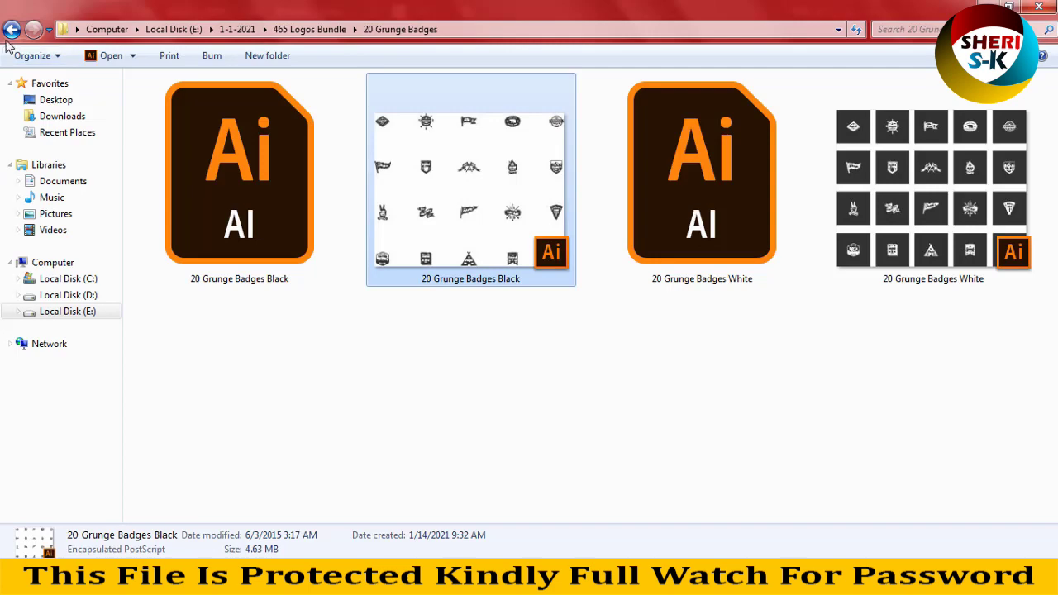
Step: Go back, enter the 20 Grunge Logos folder, and drag 20 Grunge Logos.ai into Illustrator
click(11, 29)
double_click(408, 149)
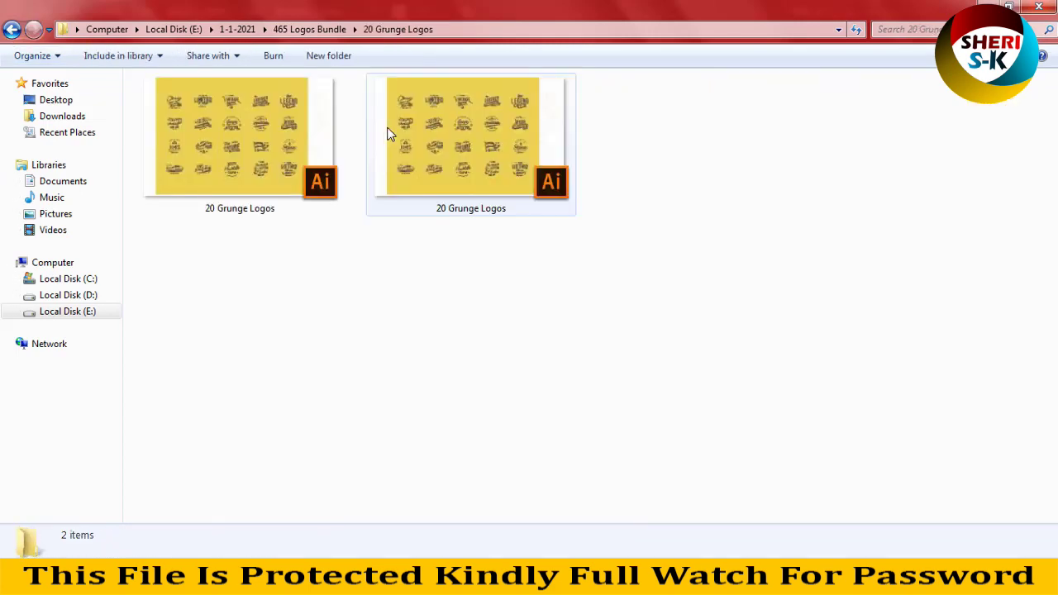
click(238, 164)
click(410, 142)
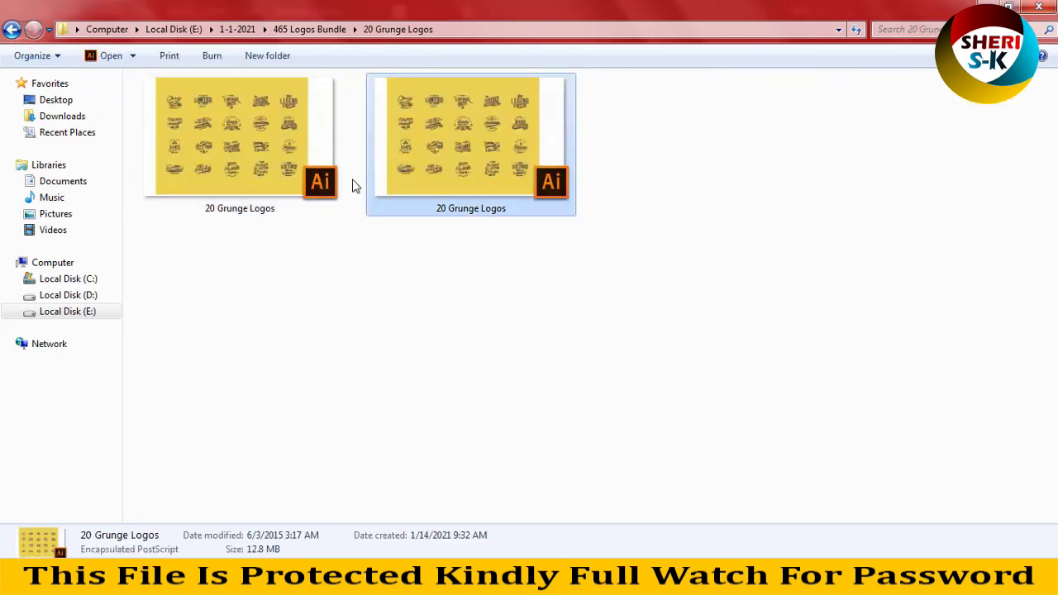
click(267, 137)
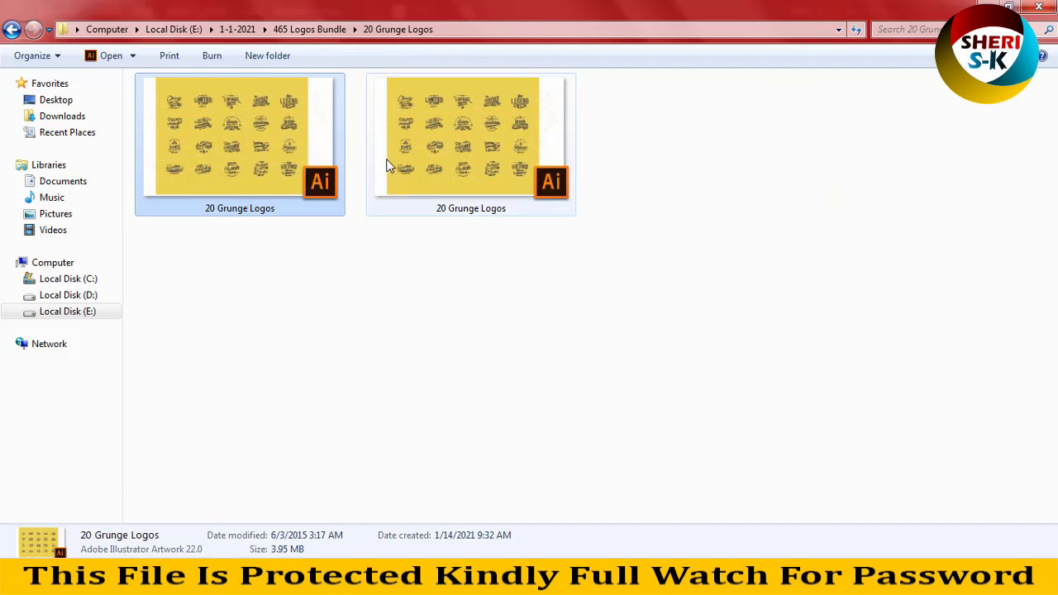
click(374, 176)
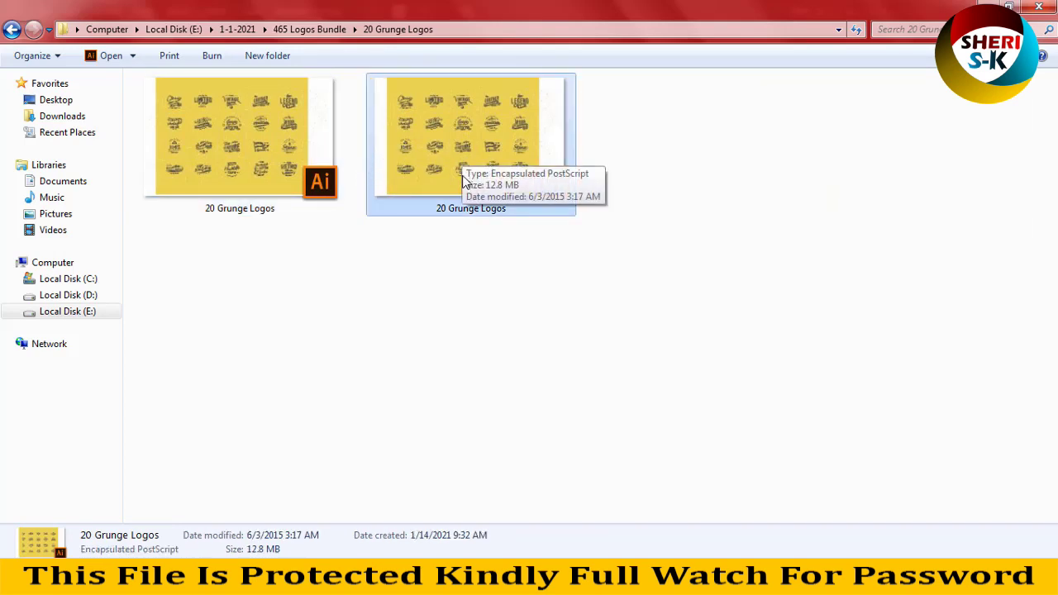
drag(245, 134, 336, 134)
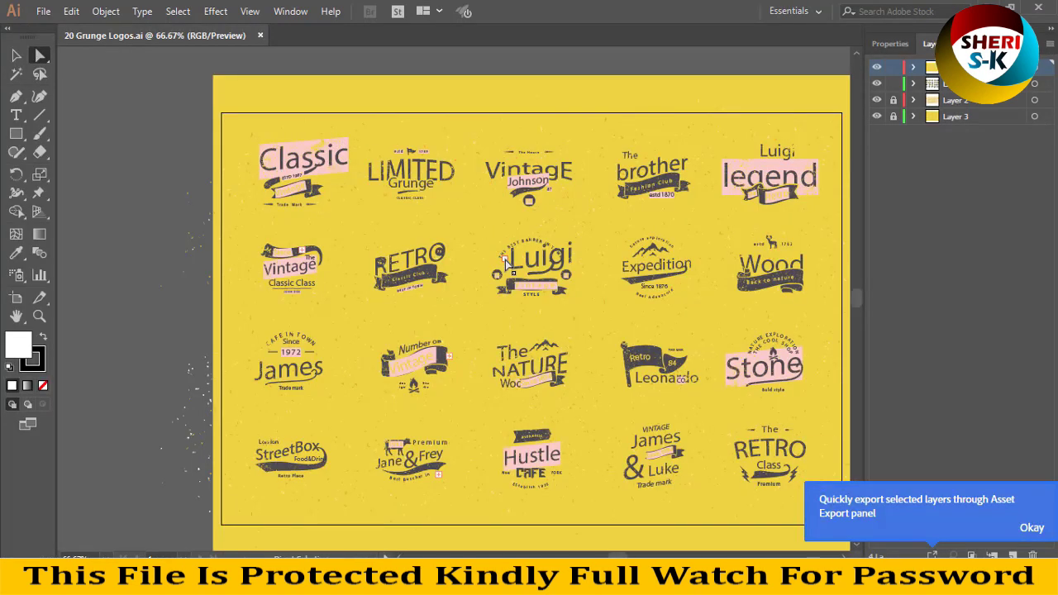
Step: Scroll around the yellow 20 Grunge Logos sheet, close it without saving, and return to Explorer
scroll(506, 263, down, 2)
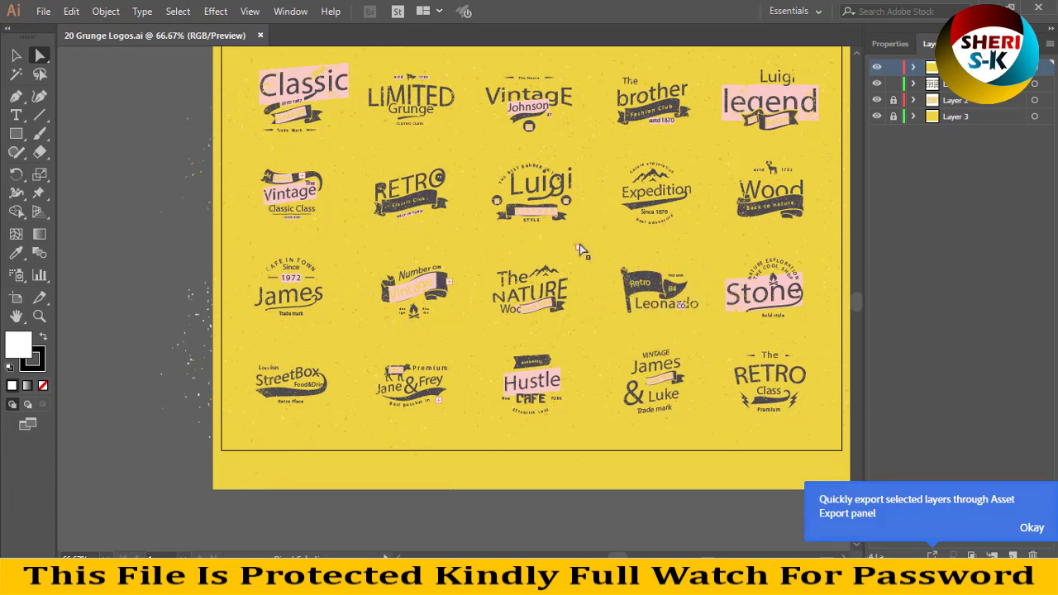
scroll(468, 245, up, 2)
click(427, 273)
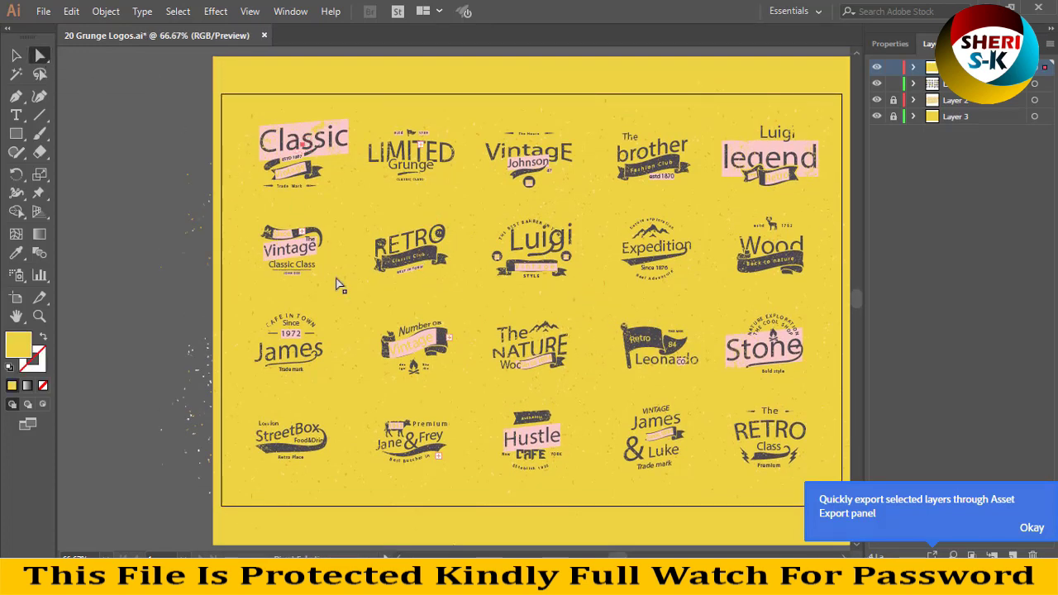
scroll(455, 285, down, 3)
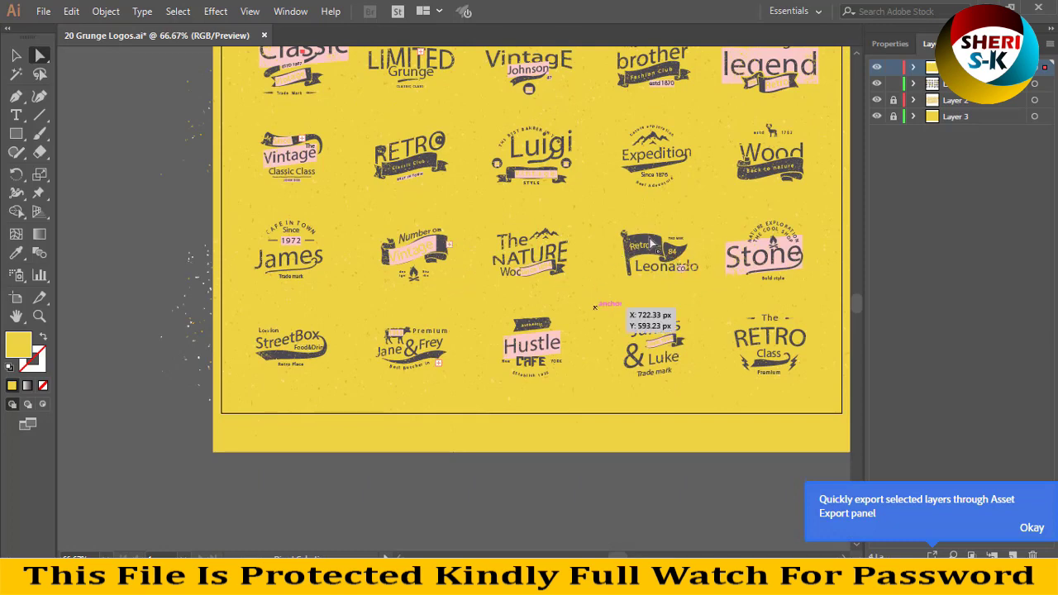
scroll(686, 256, up, 4)
scroll(620, 395, down, 2)
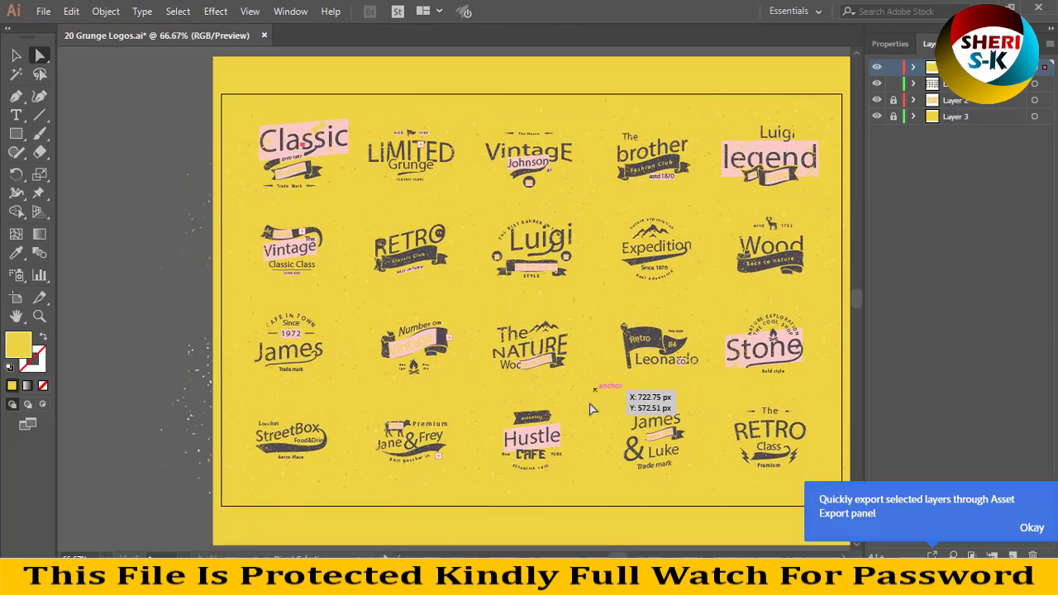
scroll(624, 556, right, 5)
scroll(627, 484, left, 6)
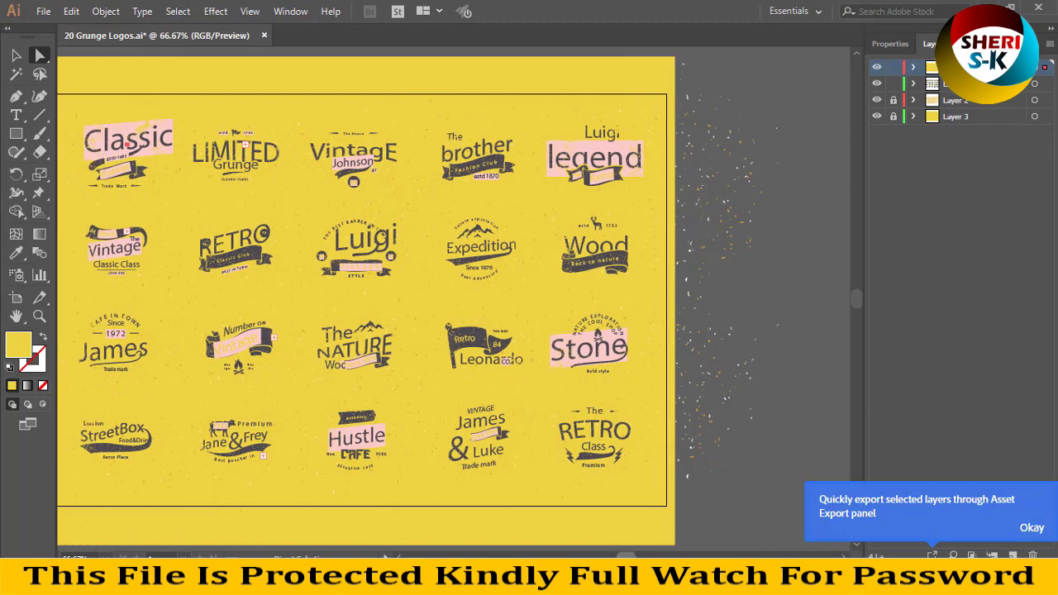
click(264, 36)
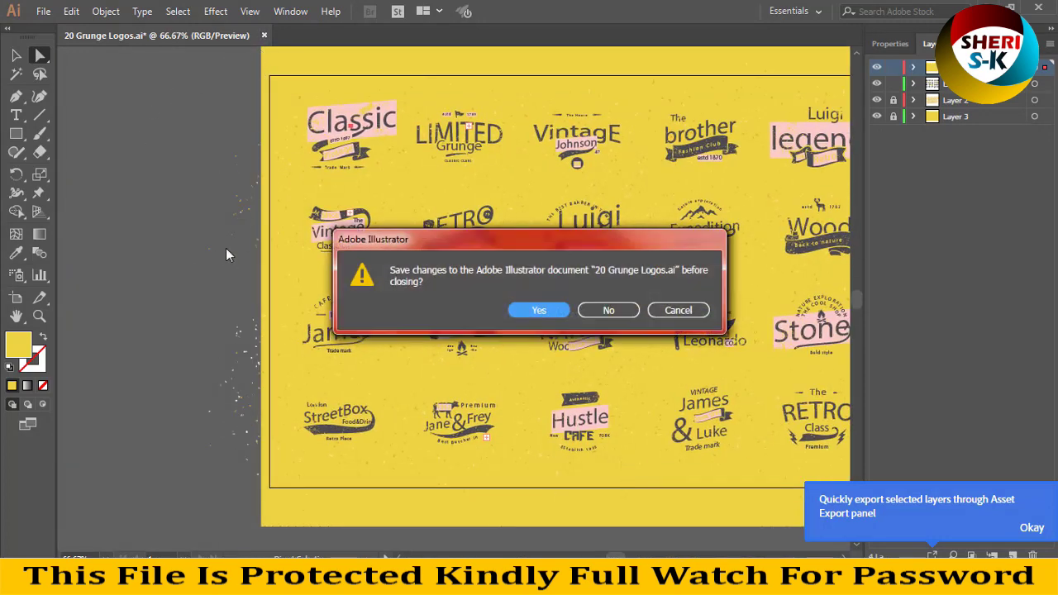
click(609, 311)
key(alt+Tab)
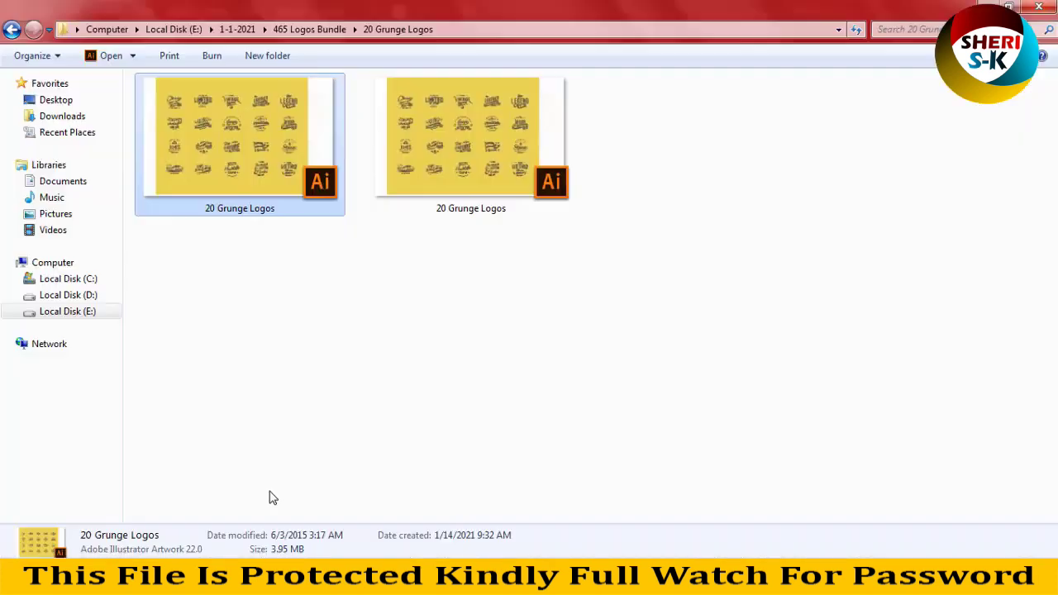
Step: Go back, open the 20 Ink Logos folder, and drag 20 Ink Logos Dark BG.eps into Illustrator
click(12, 30)
double_click(476, 120)
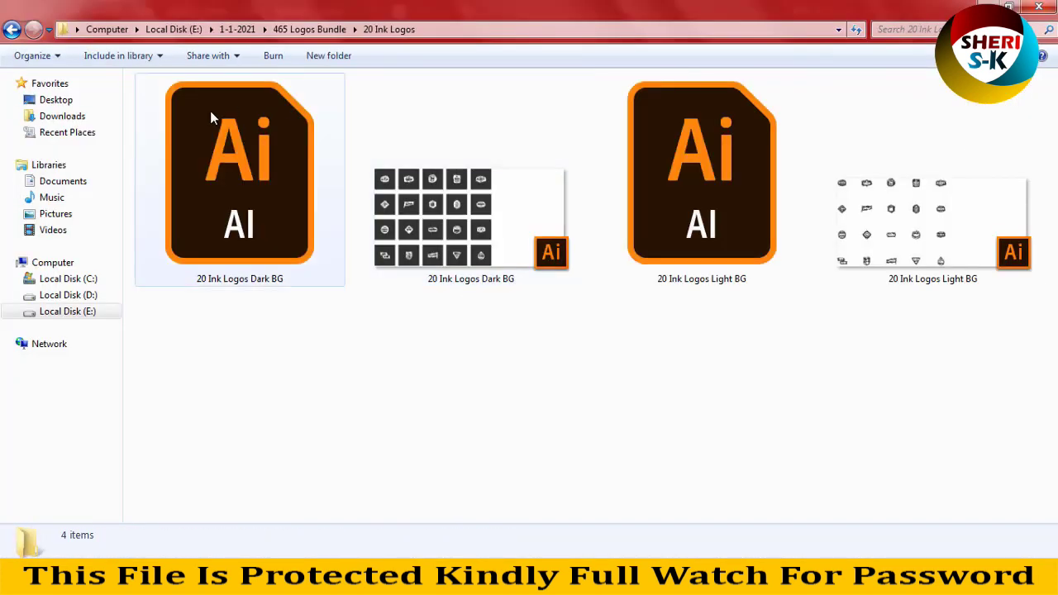
click(408, 237)
click(905, 202)
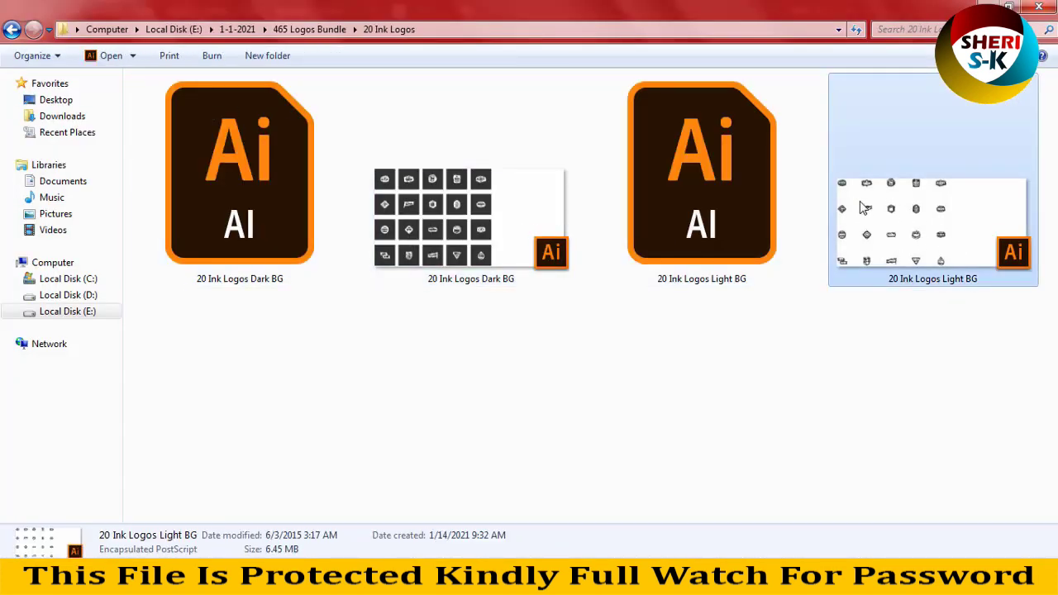
click(486, 229)
drag(445, 211, 353, 161)
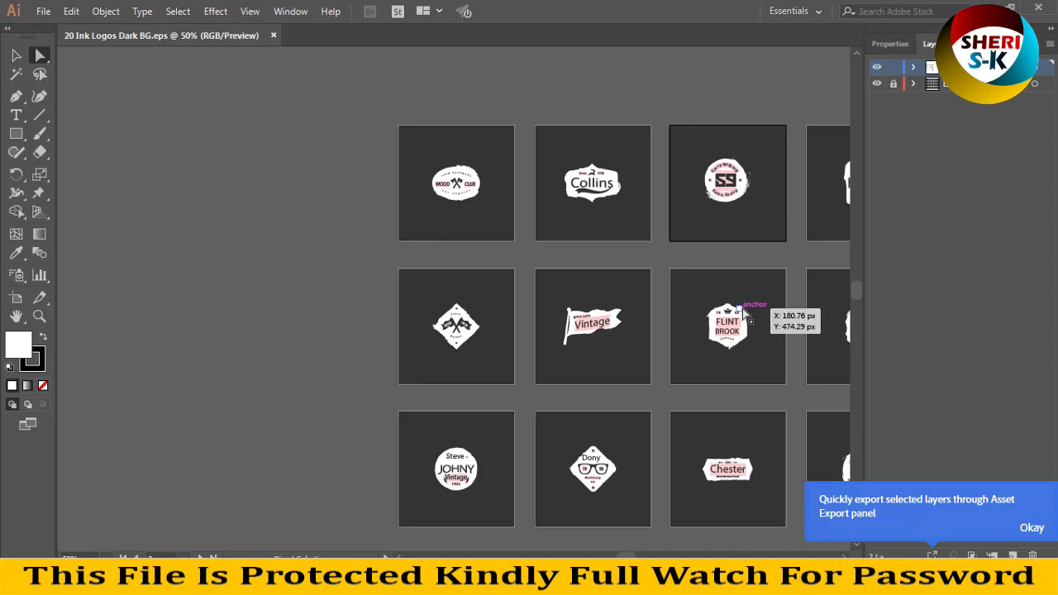
Step: Scroll through the dark ink logo tiles, then close 20 Ink Logos Dark BG.eps
scroll(630, 387, down, 5)
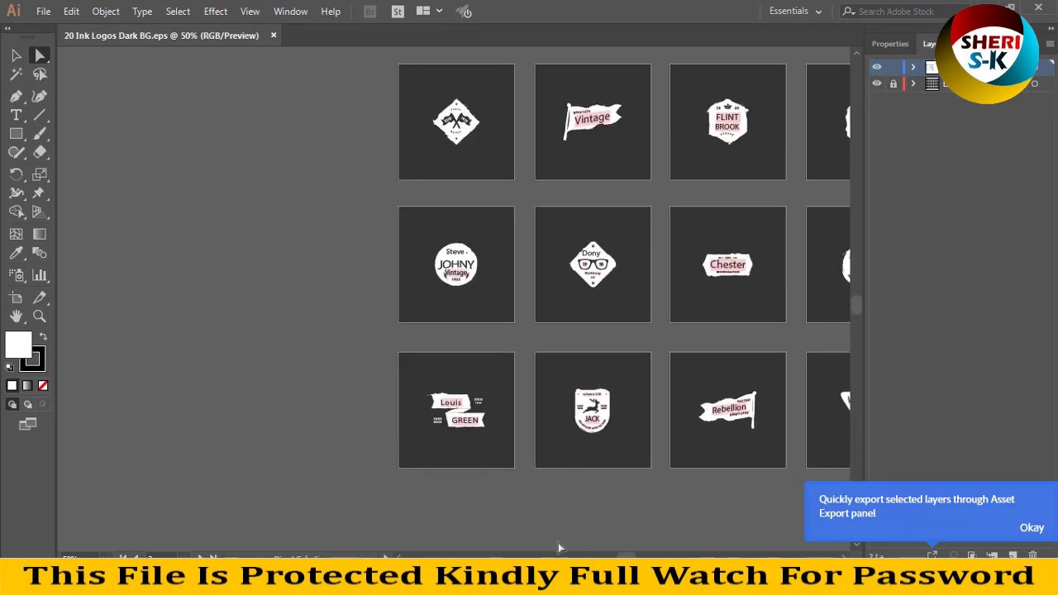
scroll(619, 367, right, 7)
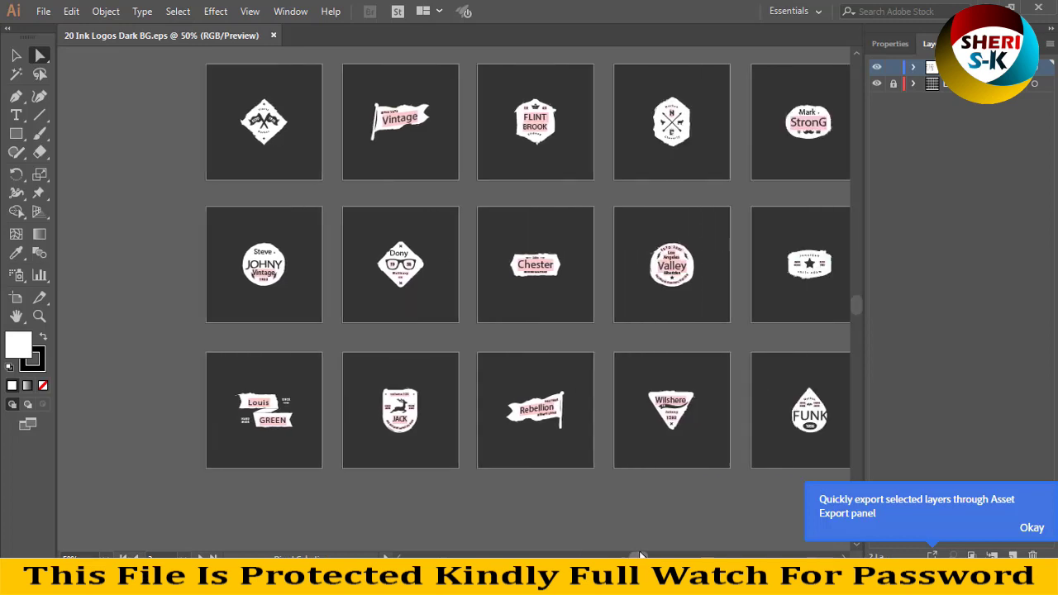
scroll(612, 376, up, 2)
scroll(612, 377, up, 3)
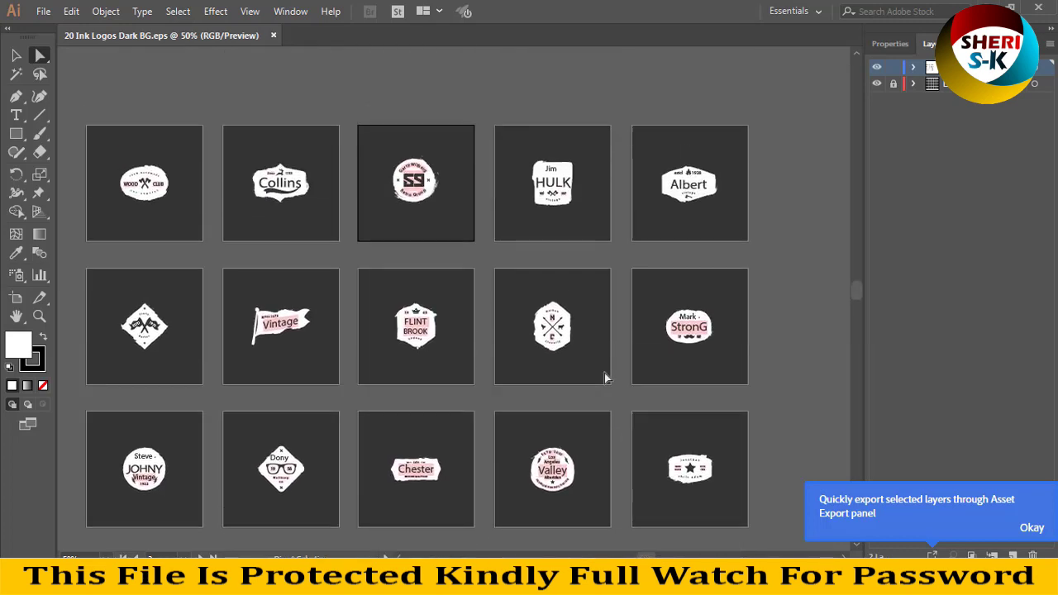
click(275, 39)
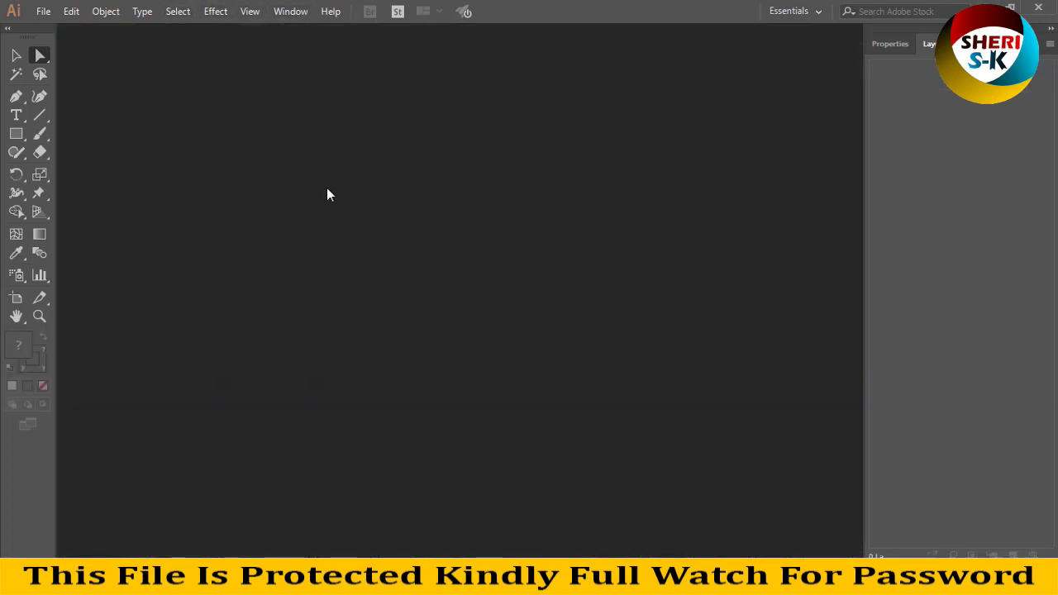